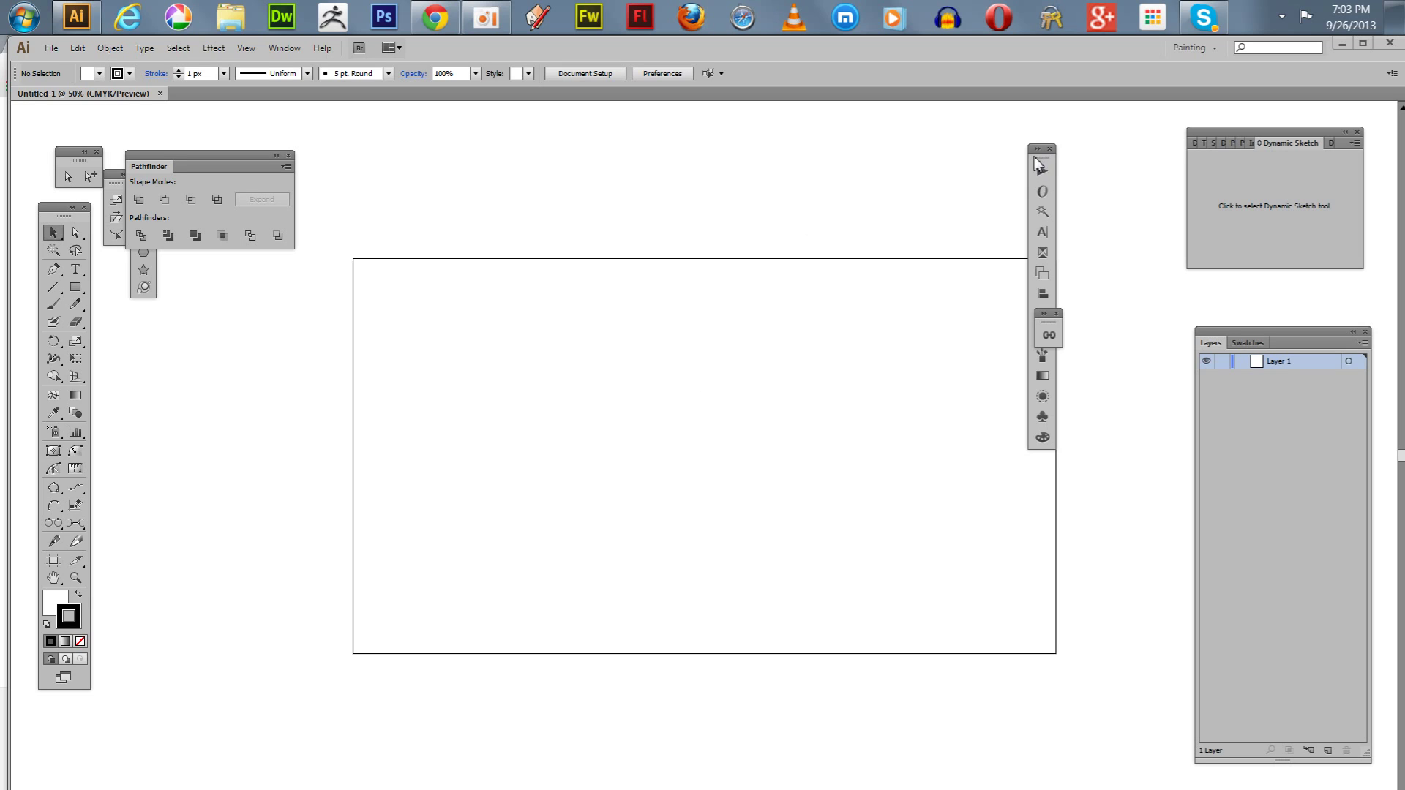
Move the floating tool panel and the small link panel off the artboard to the right.
drag(1037, 149, 1154, 129)
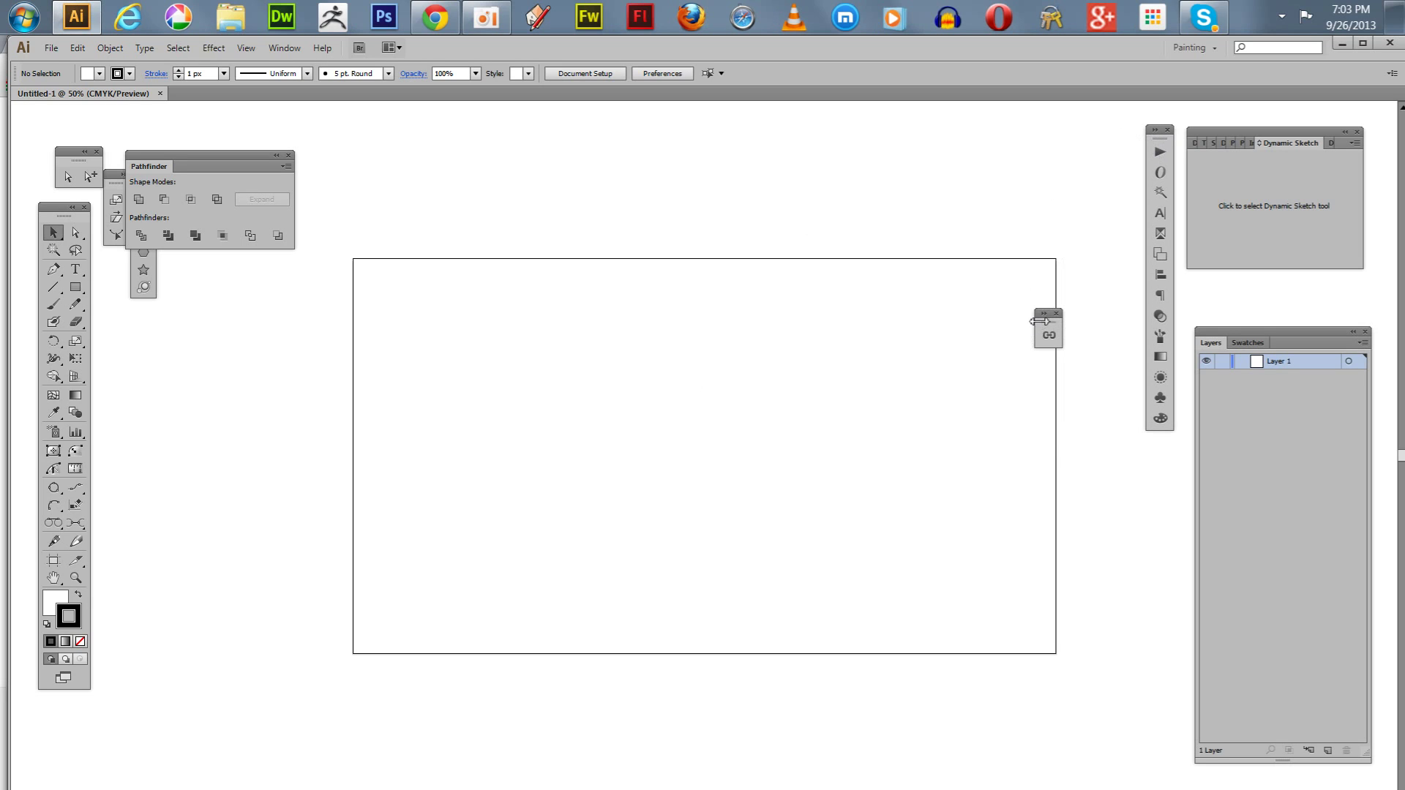
drag(1042, 315, 1125, 191)
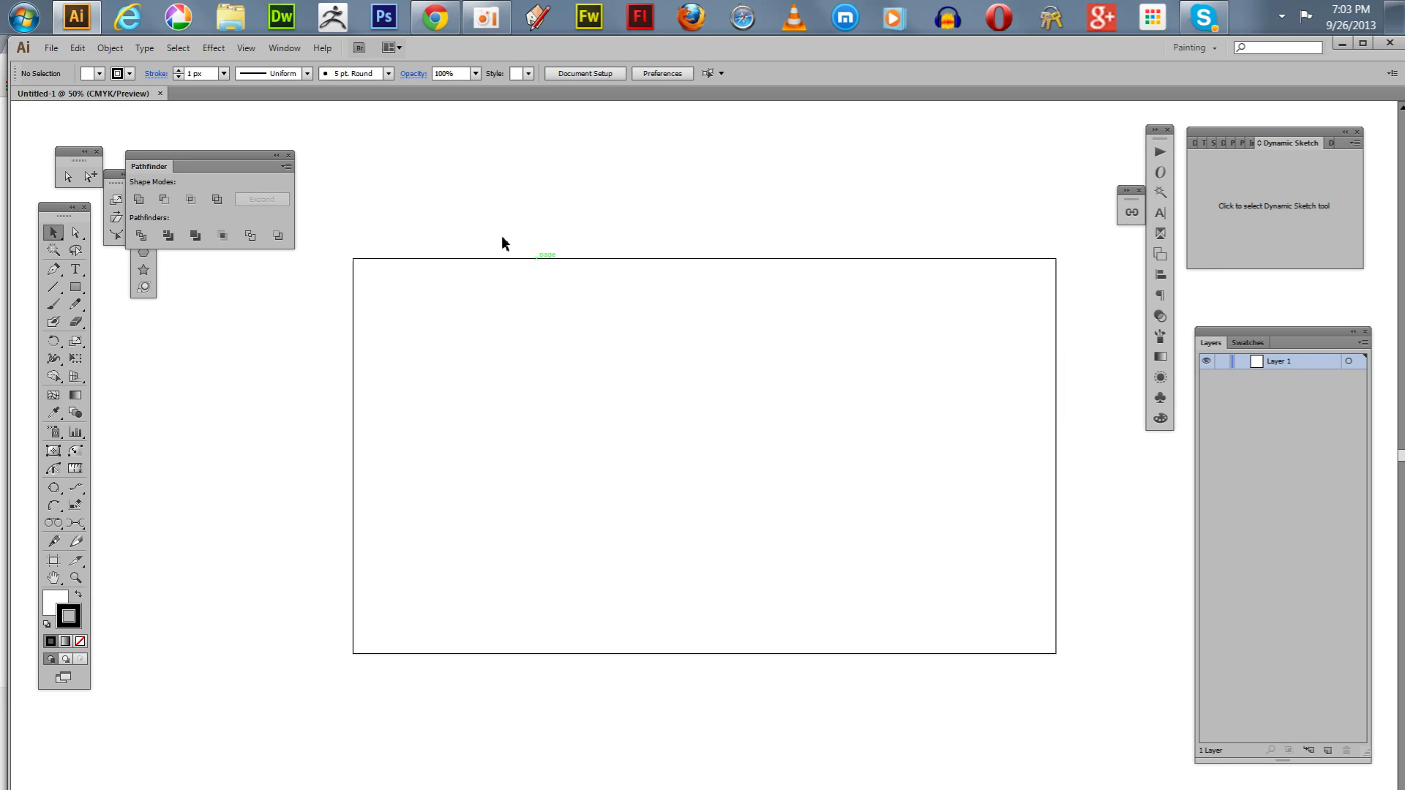
Draw a centred 854 px circle with the Ellipse tool and set its fill to None.
click(71, 287)
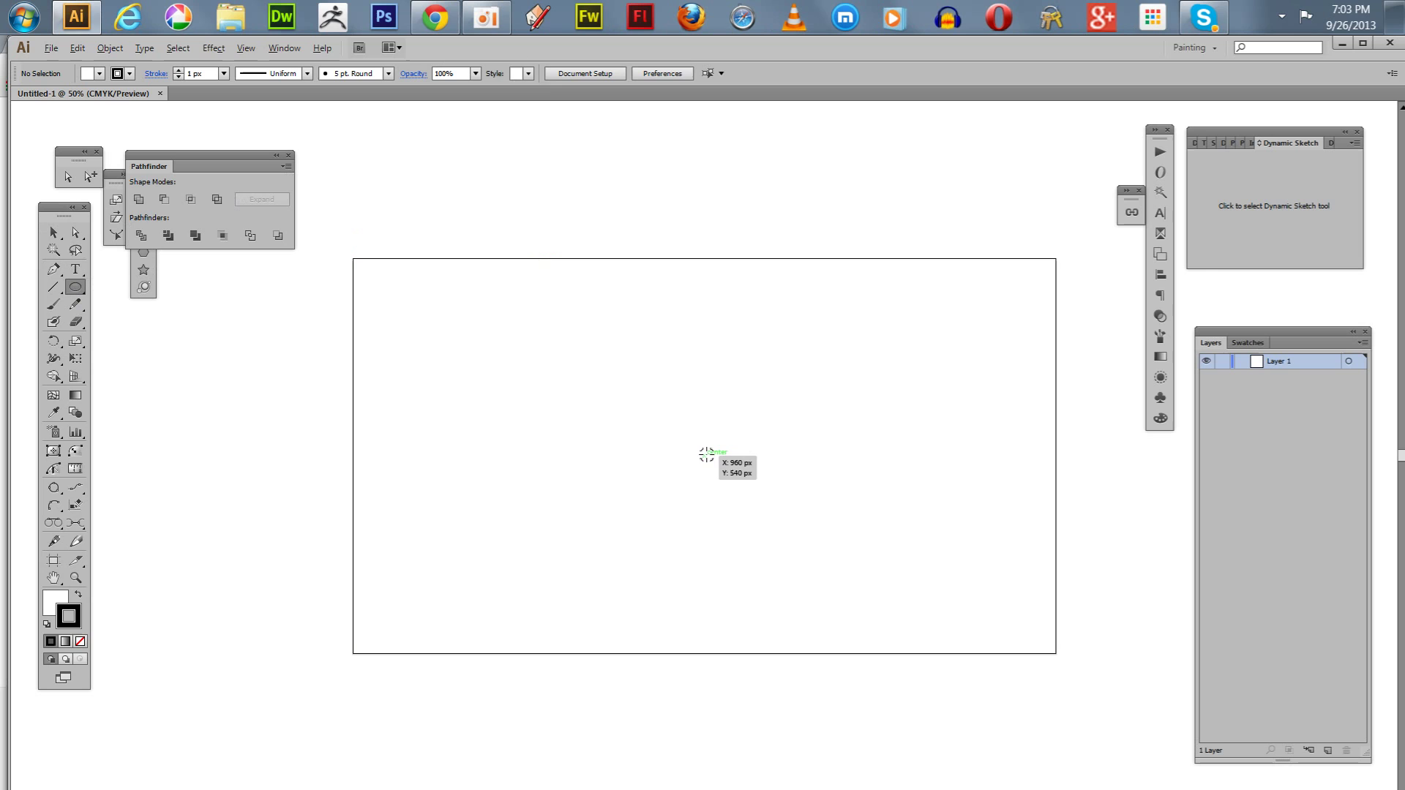
drag(706, 454, 859, 593)
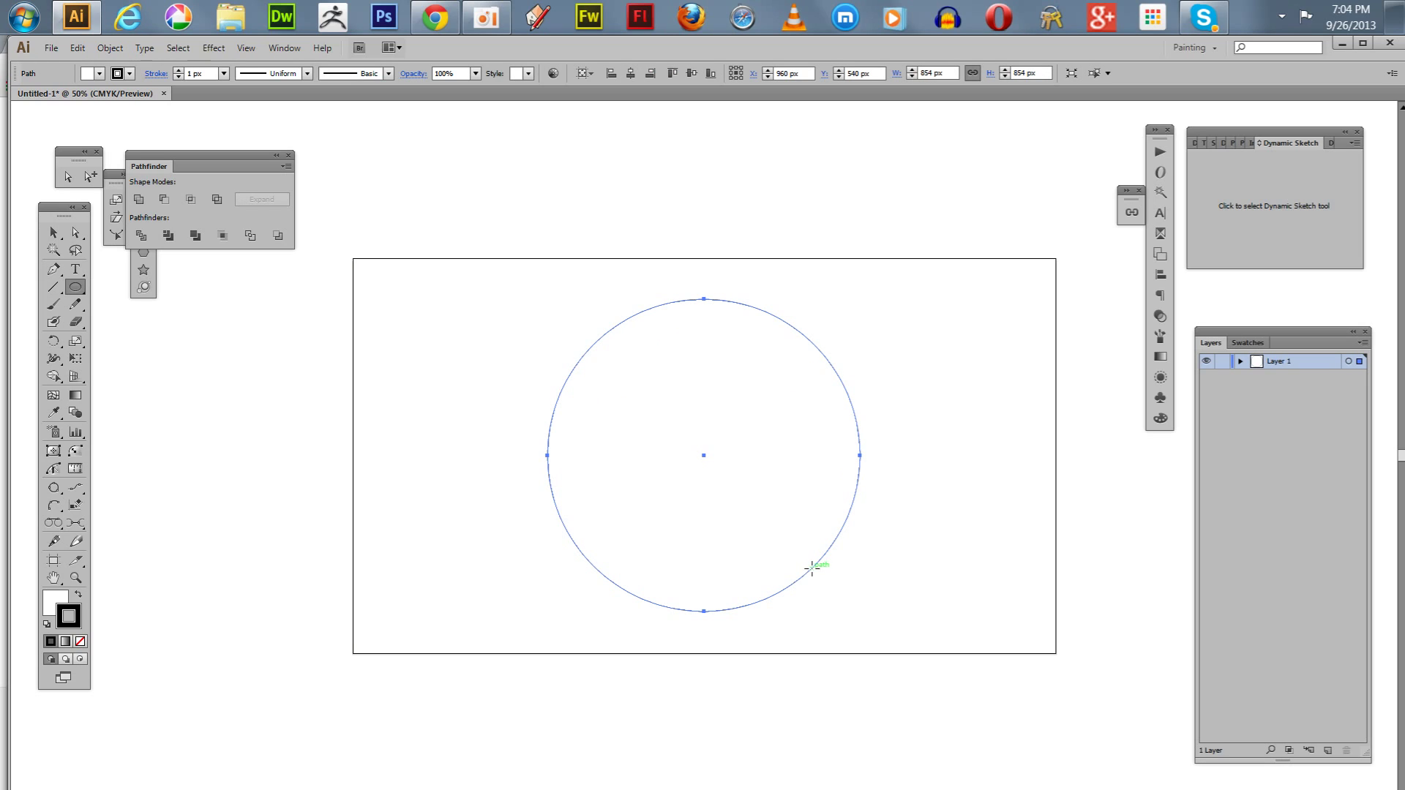
key(x)
key(slash)
Draw a horizontal Line Segment from the circle's left anchor to its right anchor.
click(54, 287)
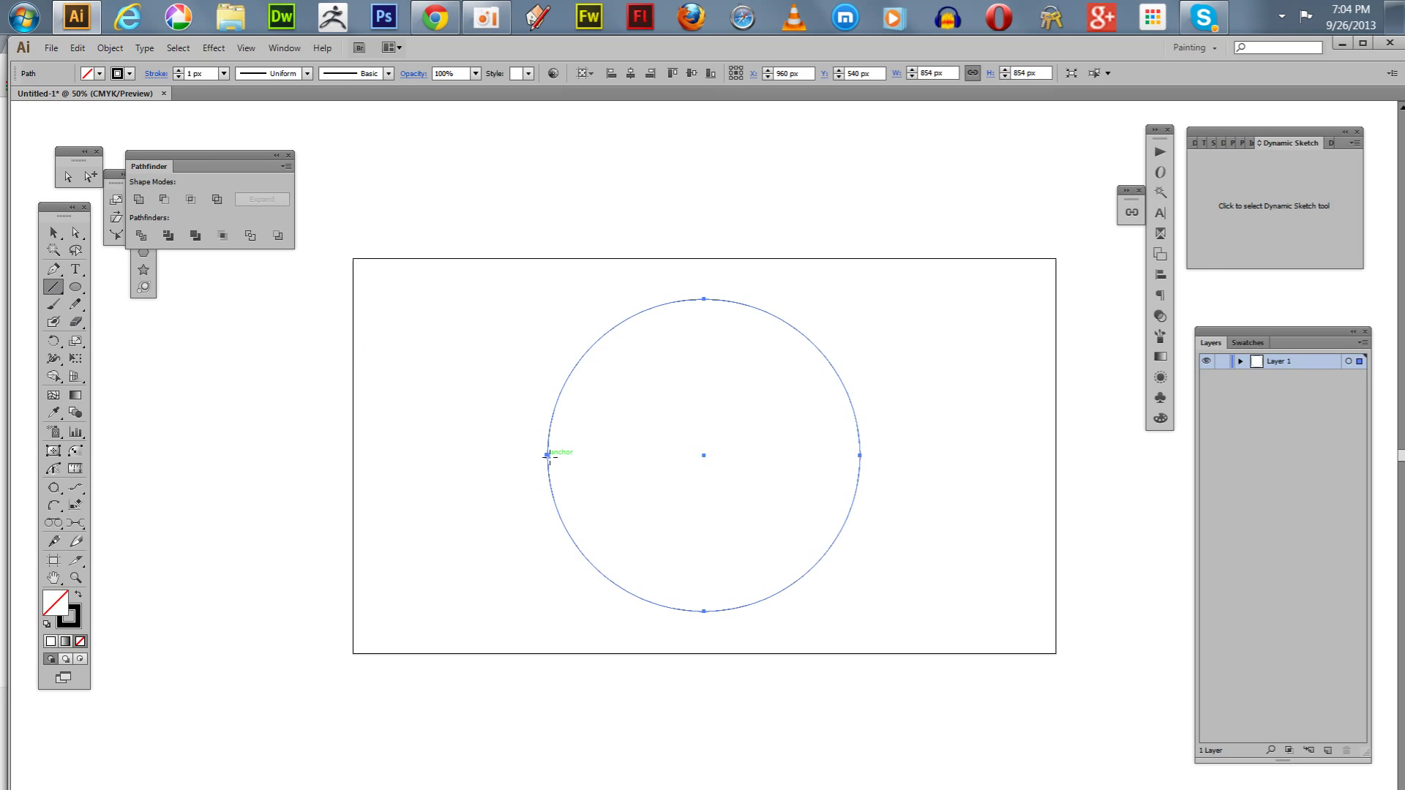
drag(547, 455, 860, 456)
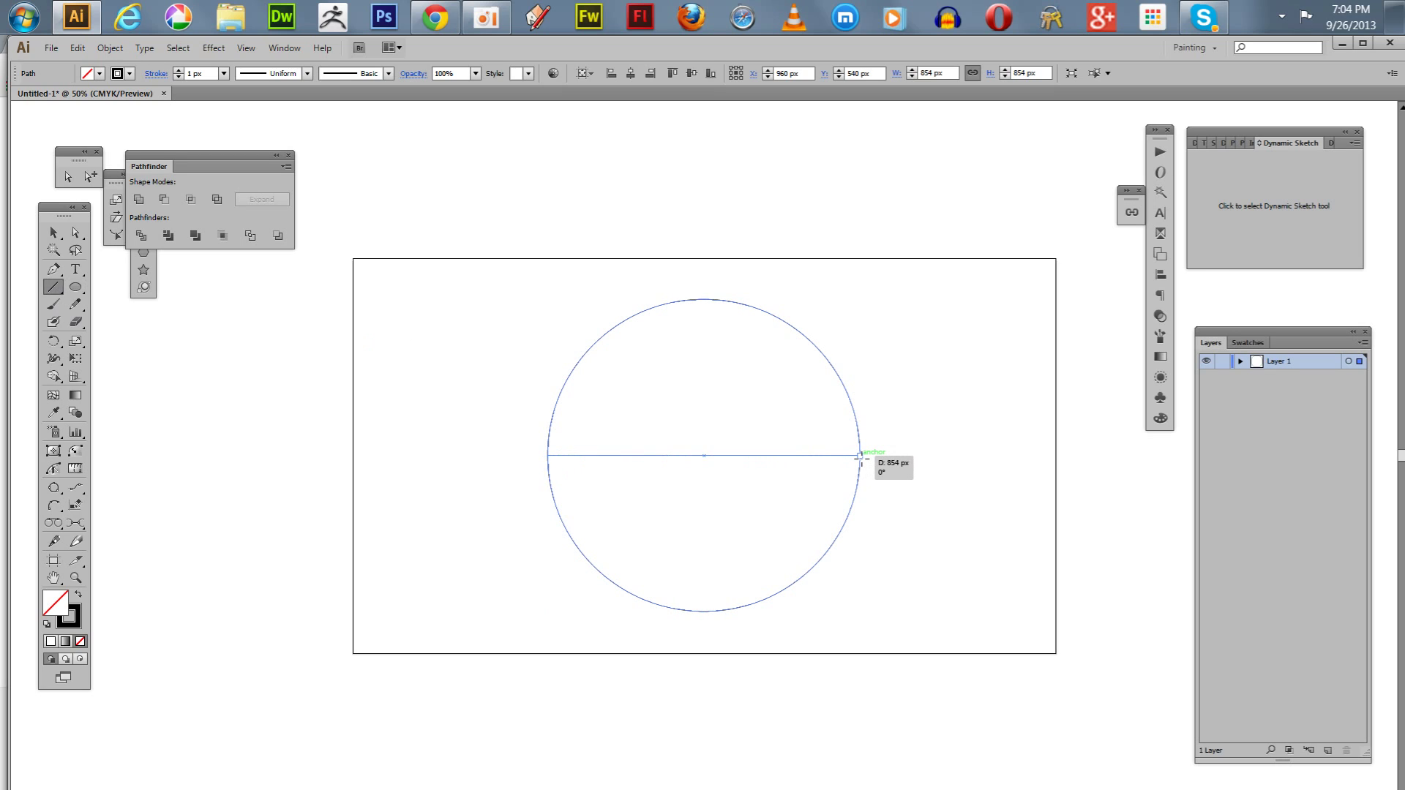
drag(860, 455, 860, 455)
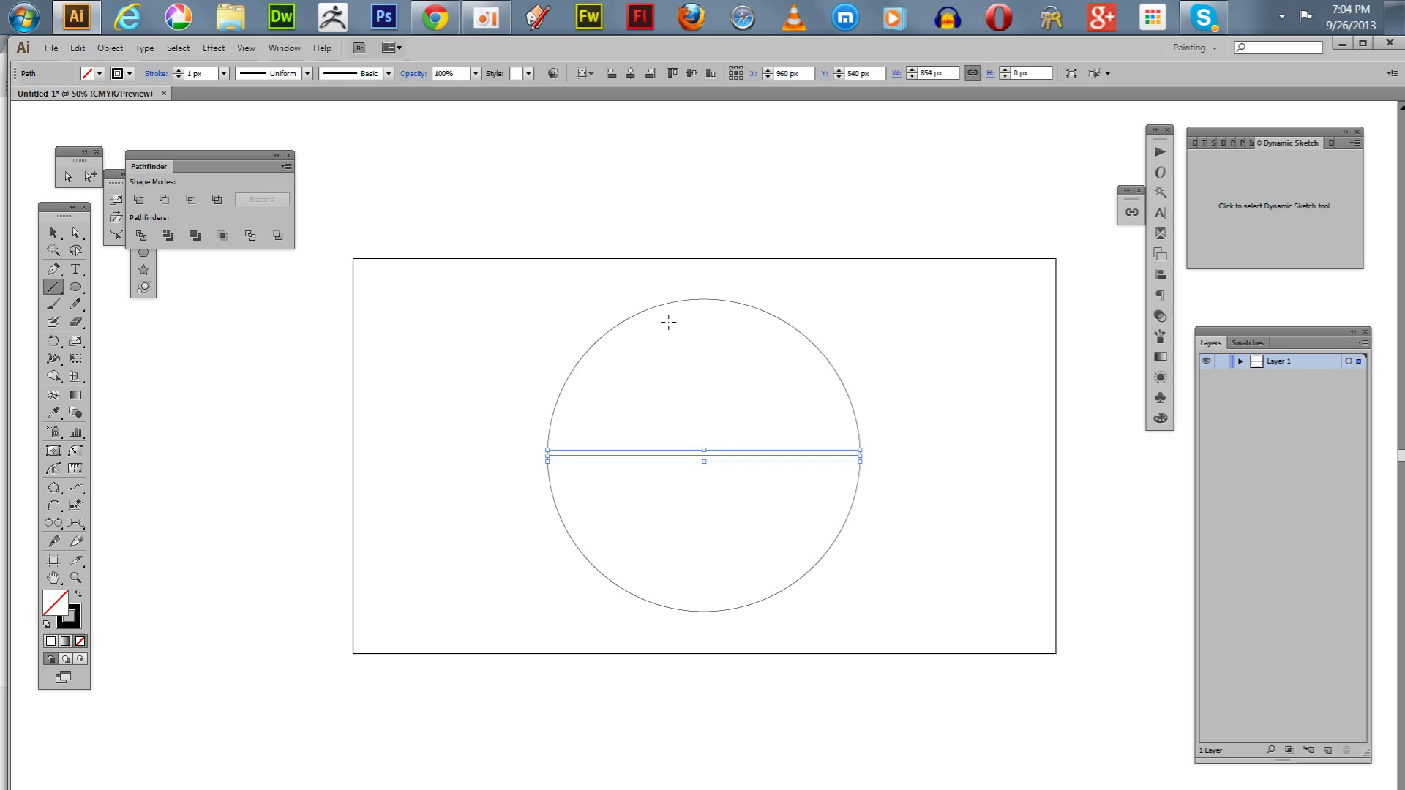
Select the circle and line, group them with Ctrl+G, and verify the group in Layer 1.
key(ctrl+a)
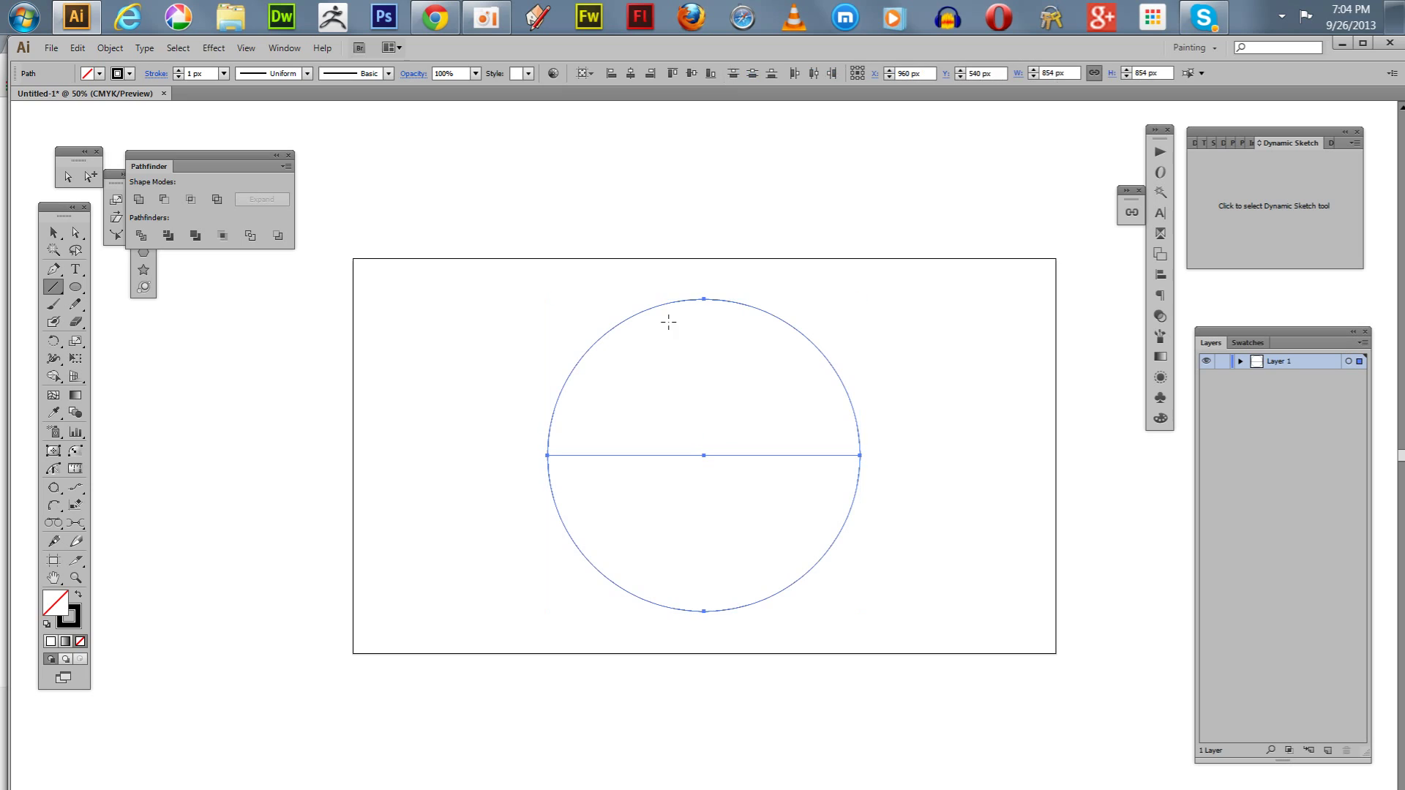
click(53, 232)
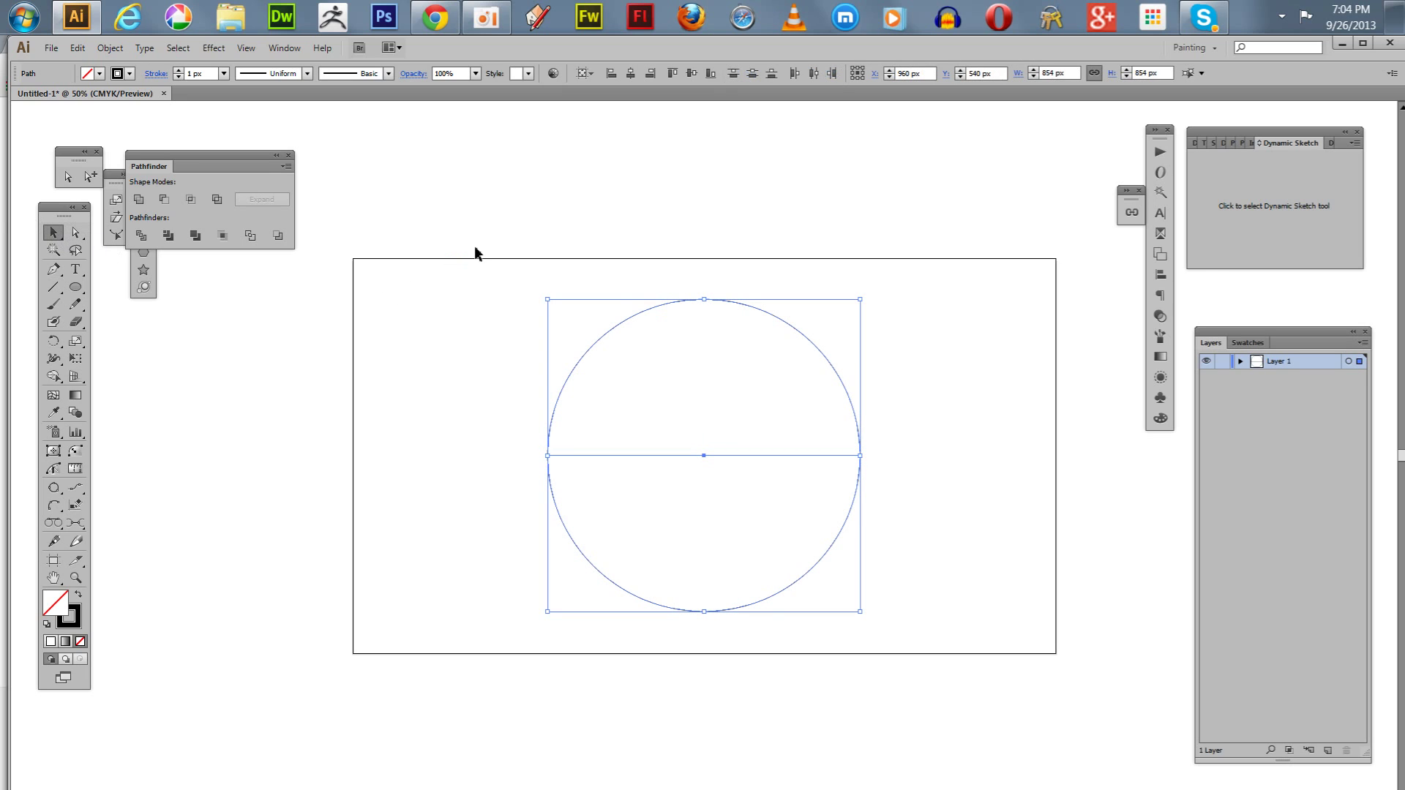
key(ctrl+shift+b)
key(ctrl+g)
key(ctrl+shift+b)
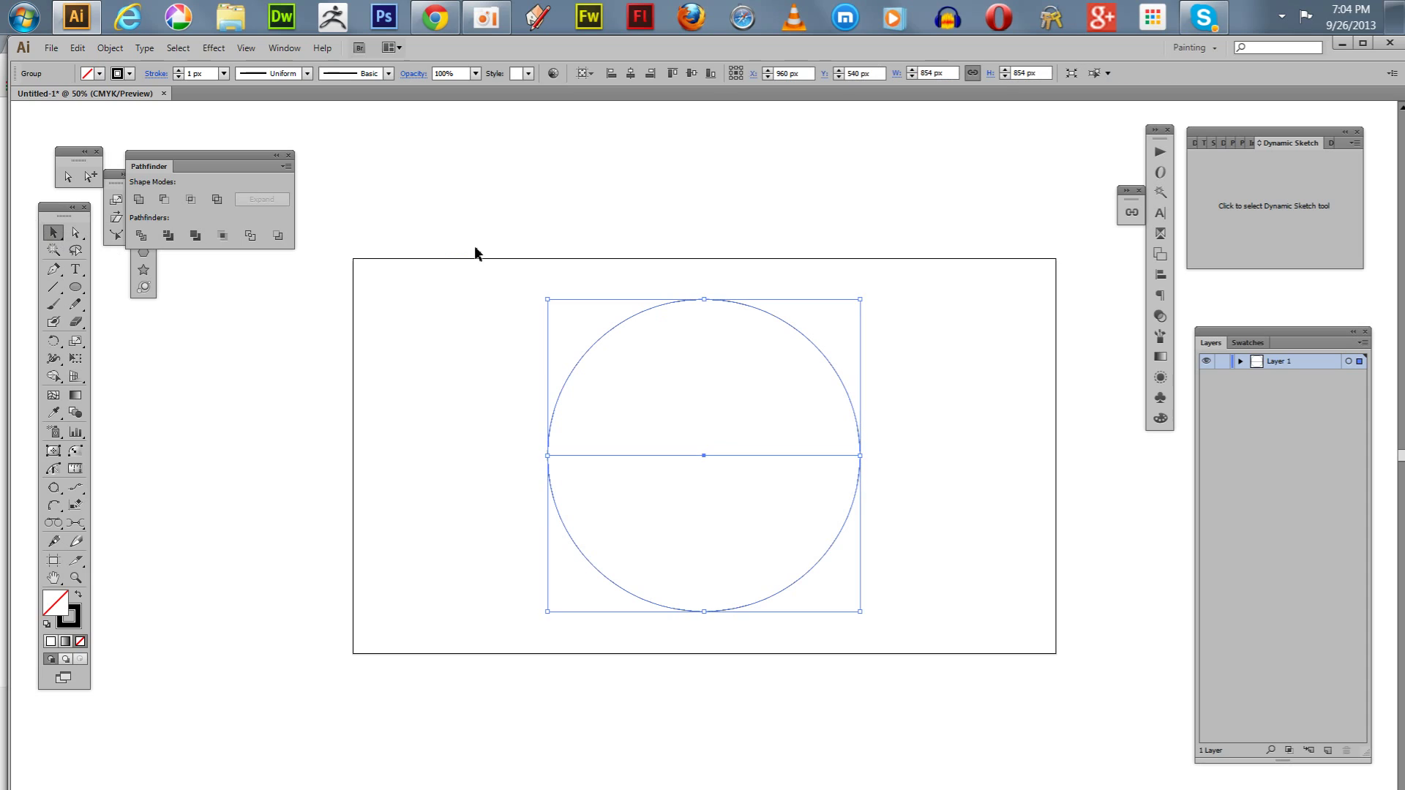
click(1240, 361)
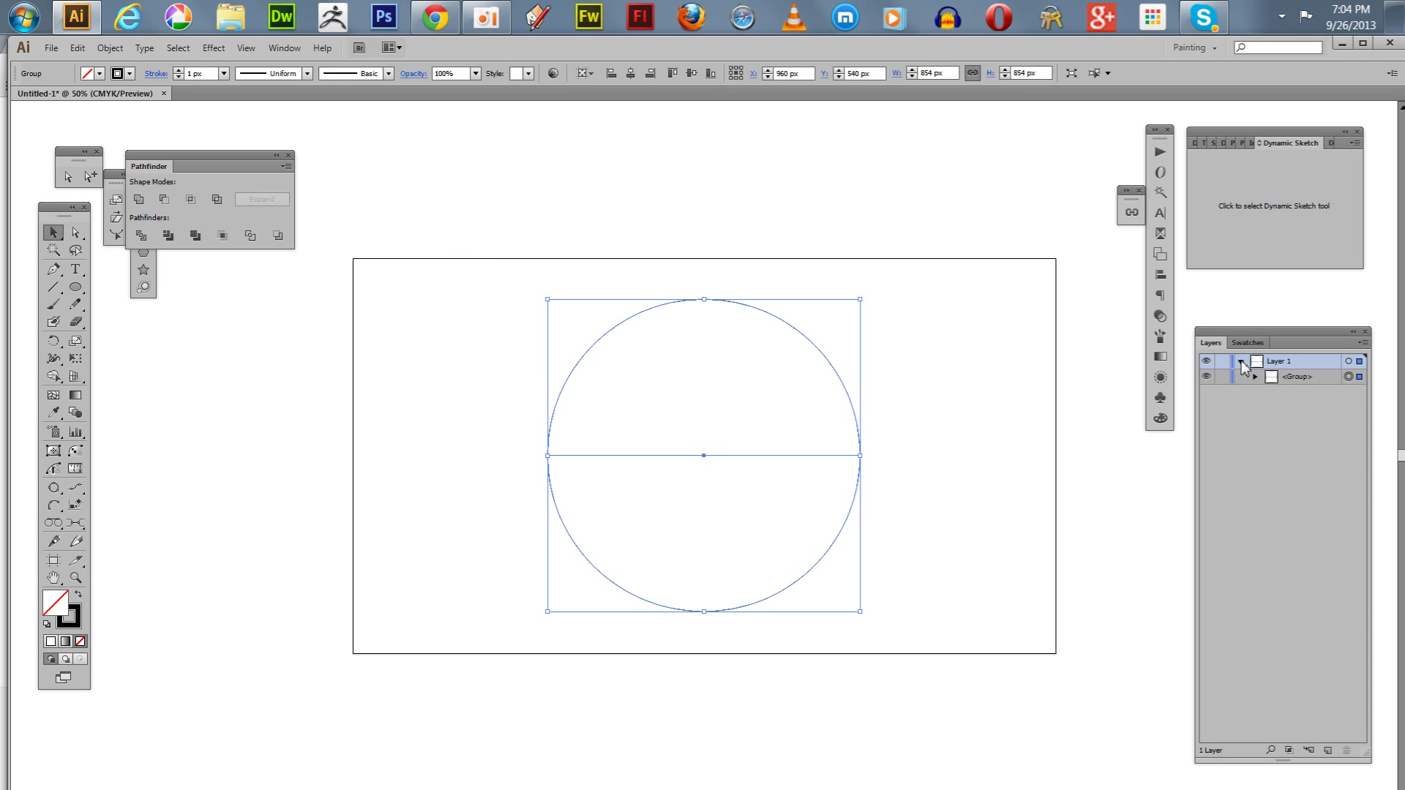
click(1241, 361)
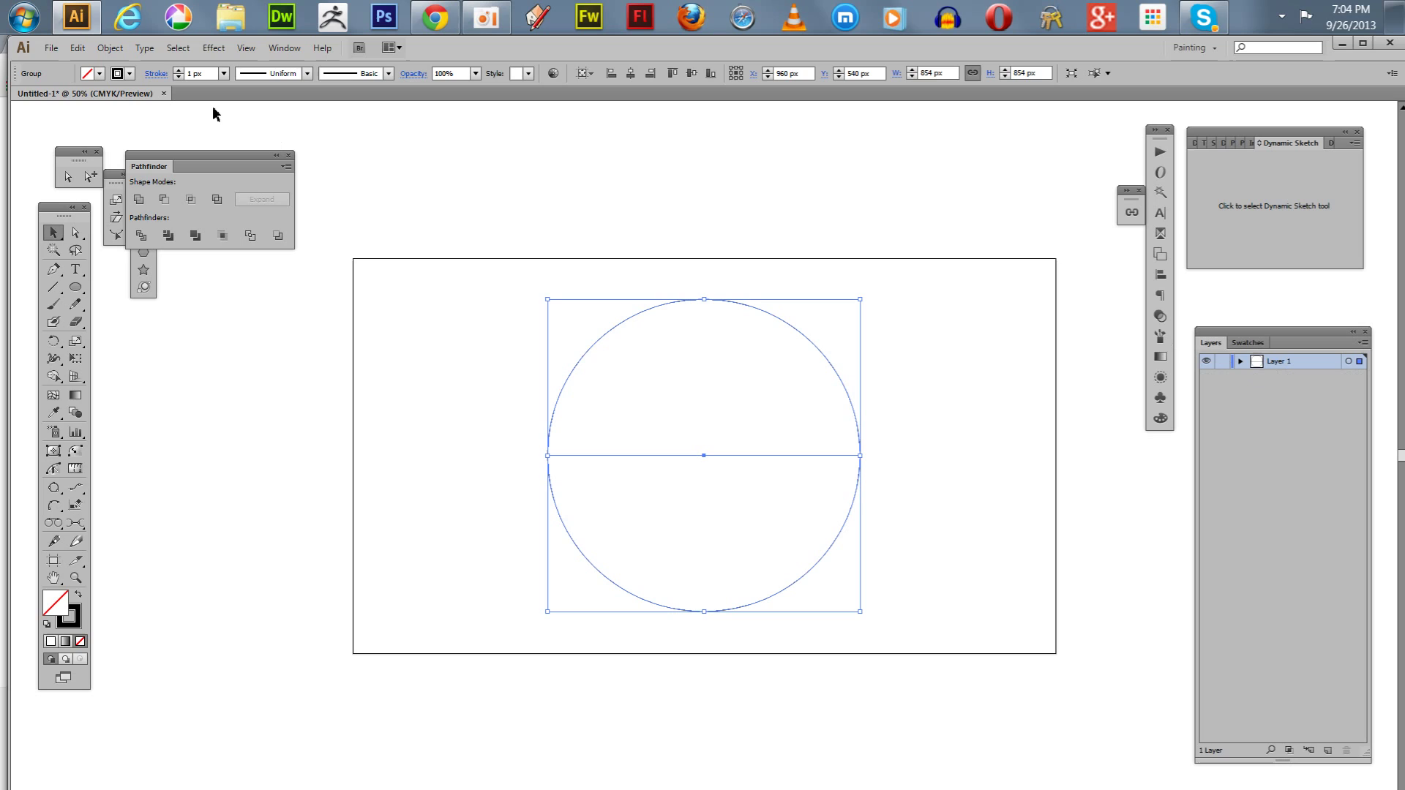
Set the stroke weight of the grouped circle and line to 72 px.
click(224, 74)
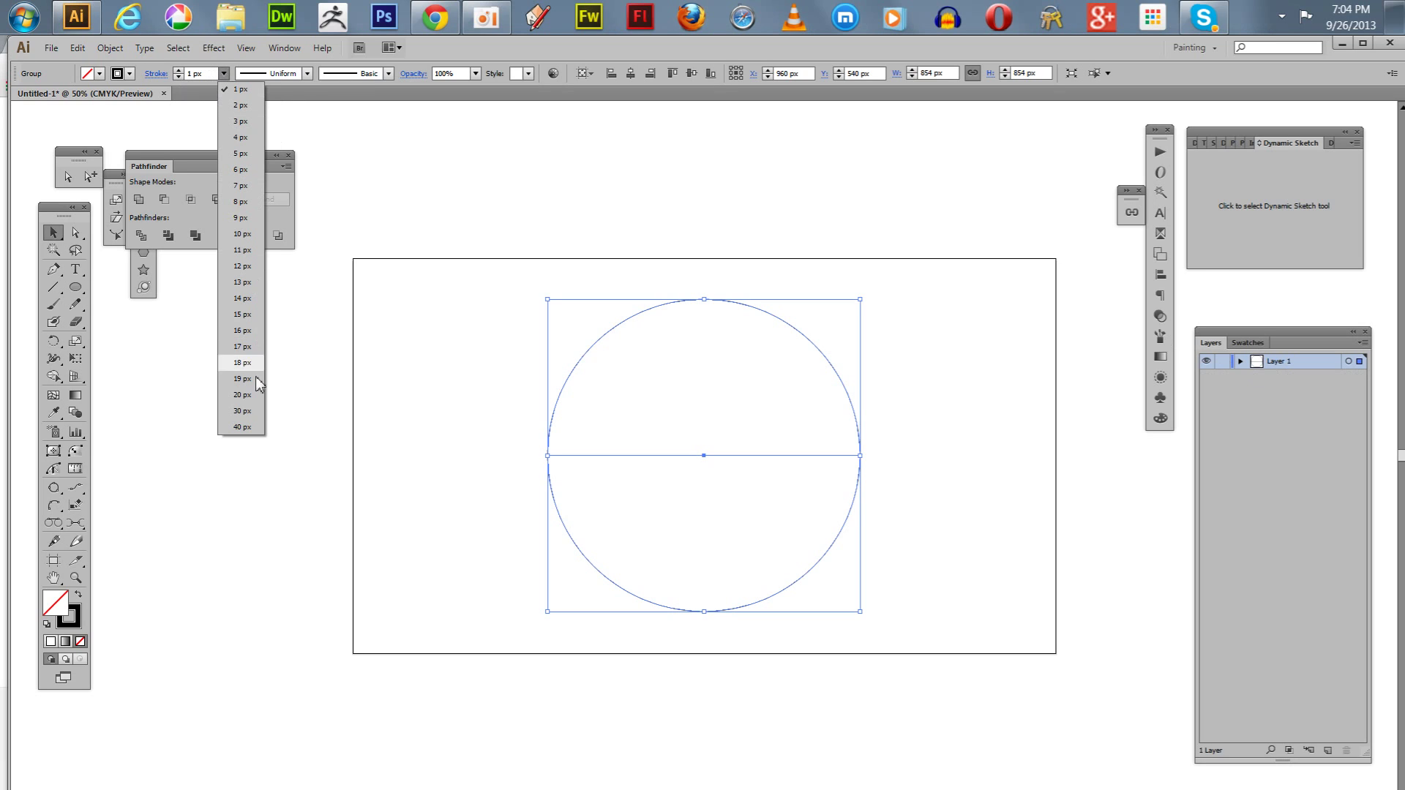
click(254, 431)
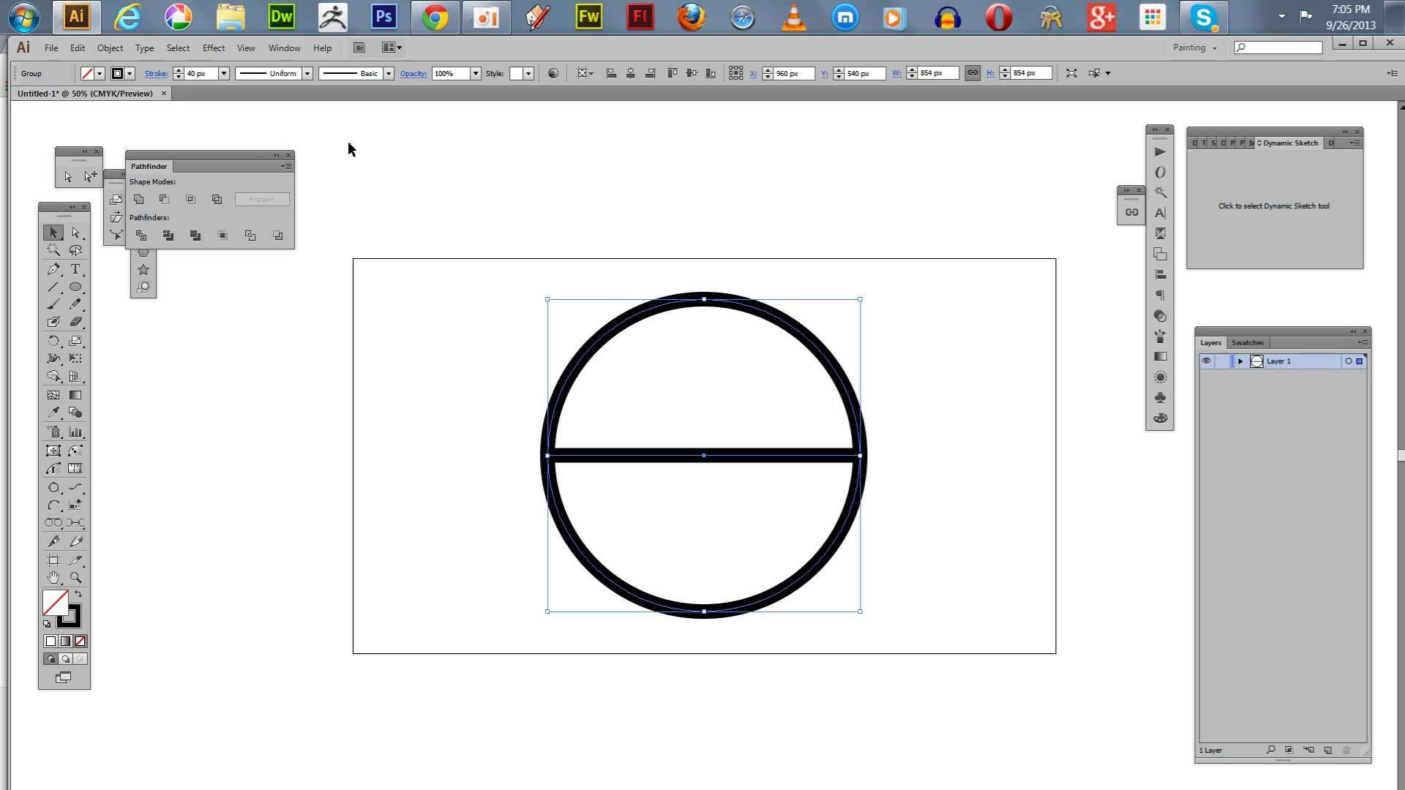
click(194, 74)
key(Up)
key(Up)
key(Up)
key(Up)
key(Up)
key(Up)
key(Up)
key(Up)
key(Up)
key(Up)
key(Up)
key(Up)
key(Up)
key(Up)
key(Up)
key(Up)
key(Up)
key(Up)
key(Up)
key(Up)
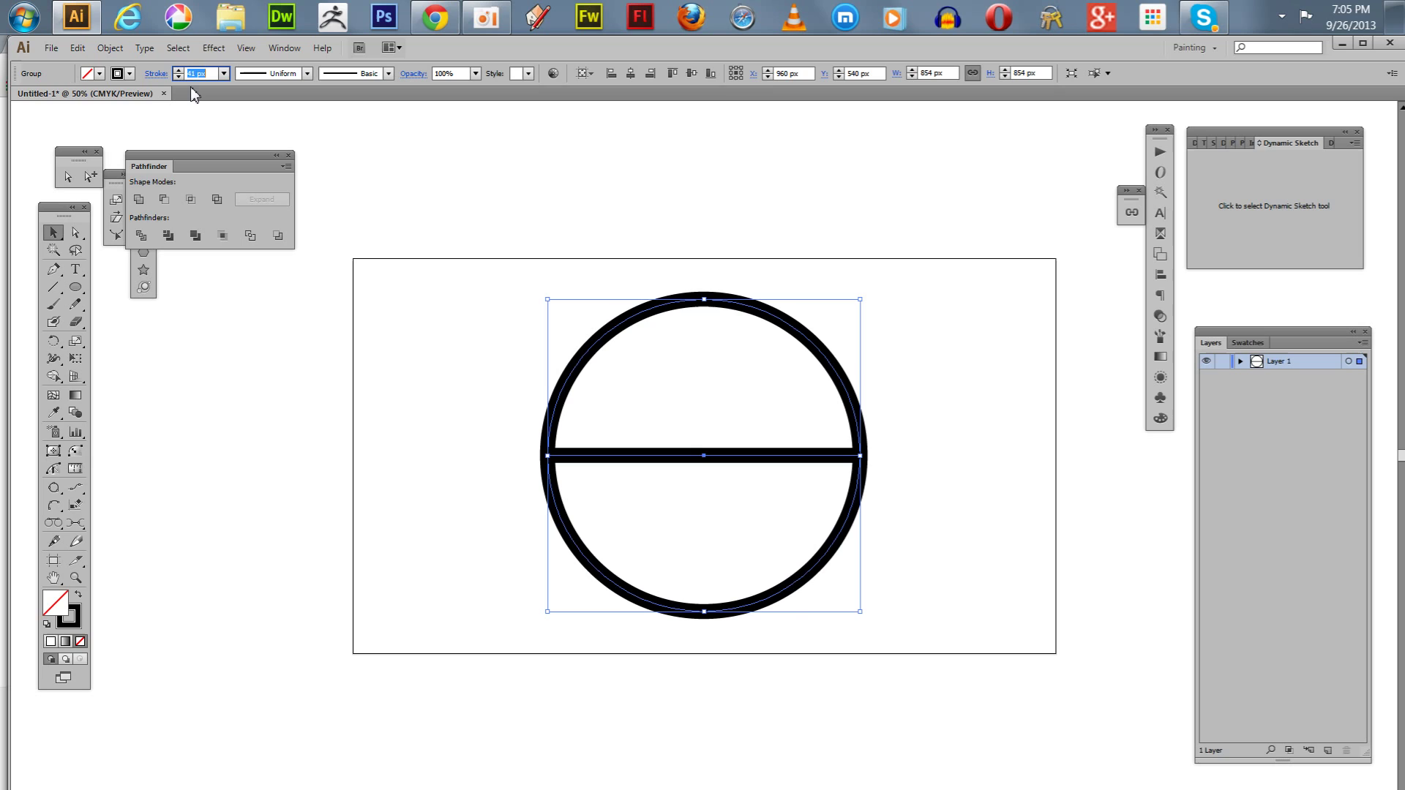
key(Up)
key(Up)
key(Up)
key(Up)
key(Up)
key(Up)
key(Up)
key(Up)
key(Up)
key(Up)
key(Up)
key(Up)
key(Up)
key(Up)
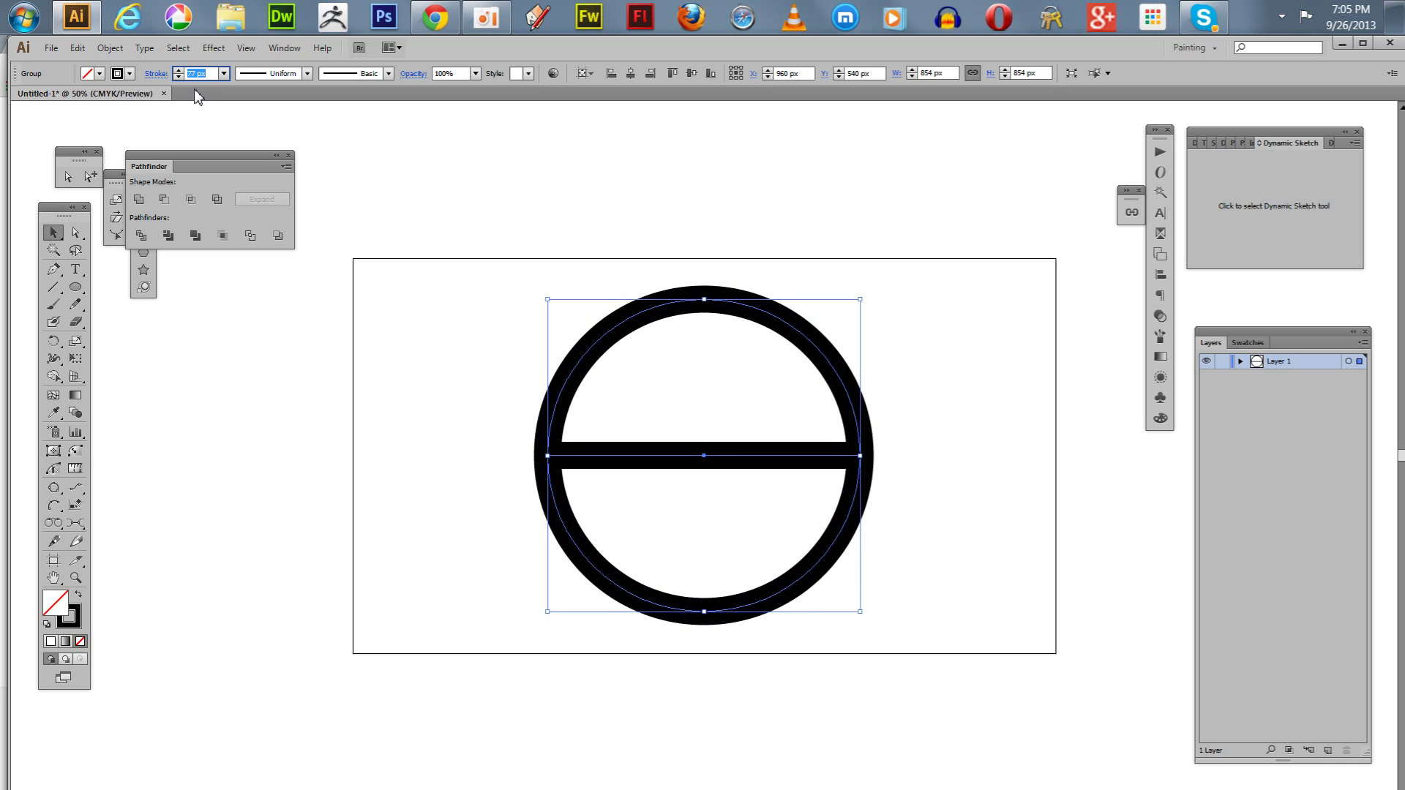
key(Down)
key(Down)
key(Down)
key(Down)
key(Down)
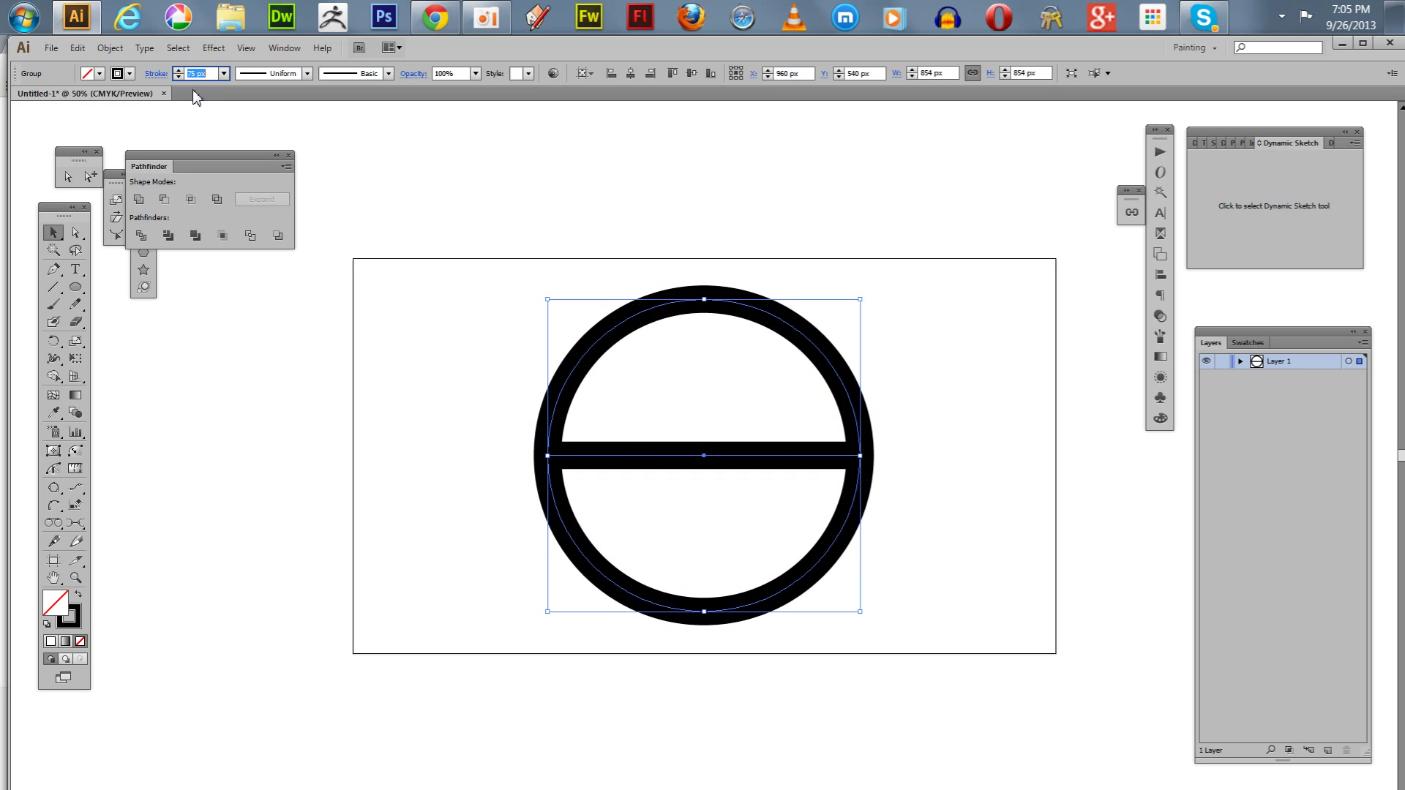
key(Up)
key(Down)
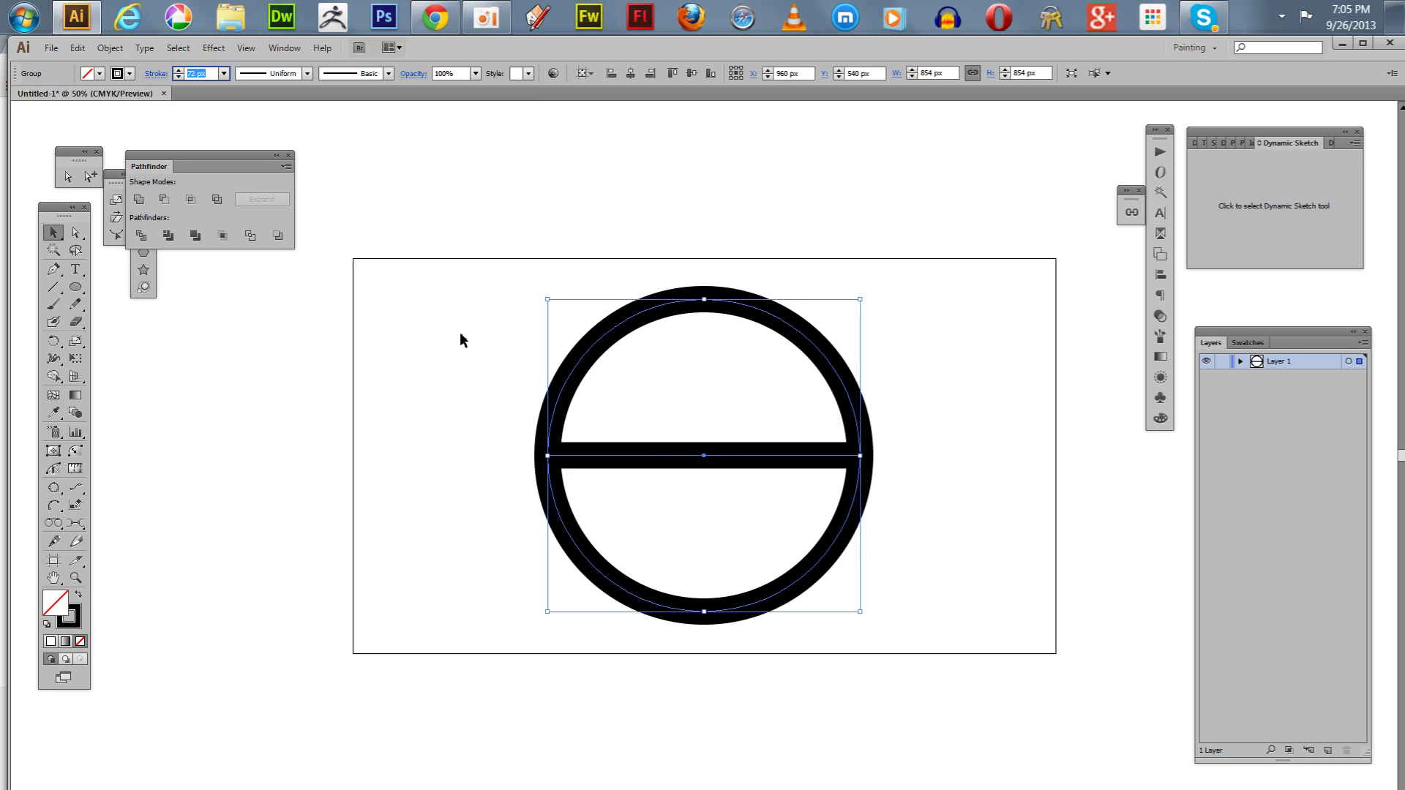
Expand the ring and bar fill and stroke into solid shapes with Object > Expand.
click(109, 48)
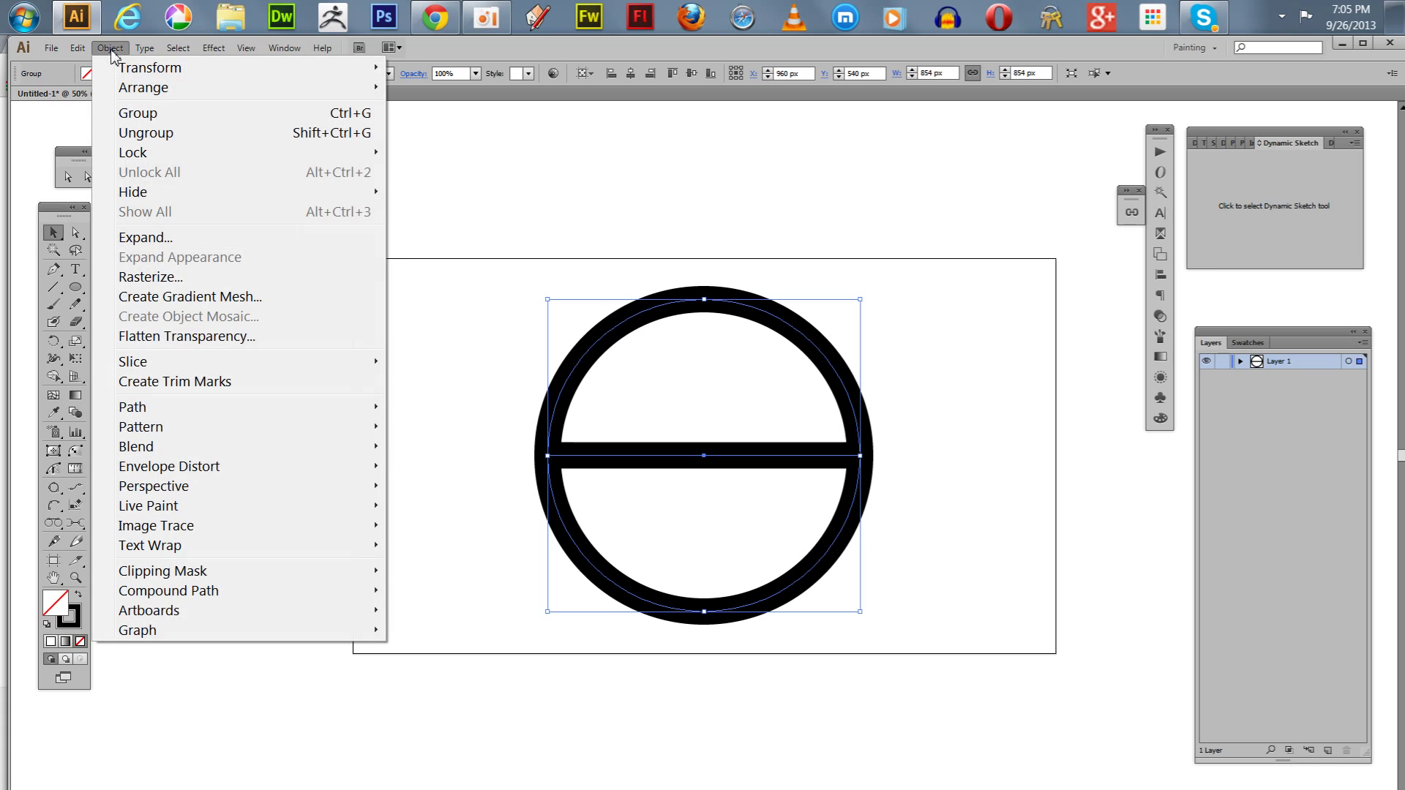
click(152, 243)
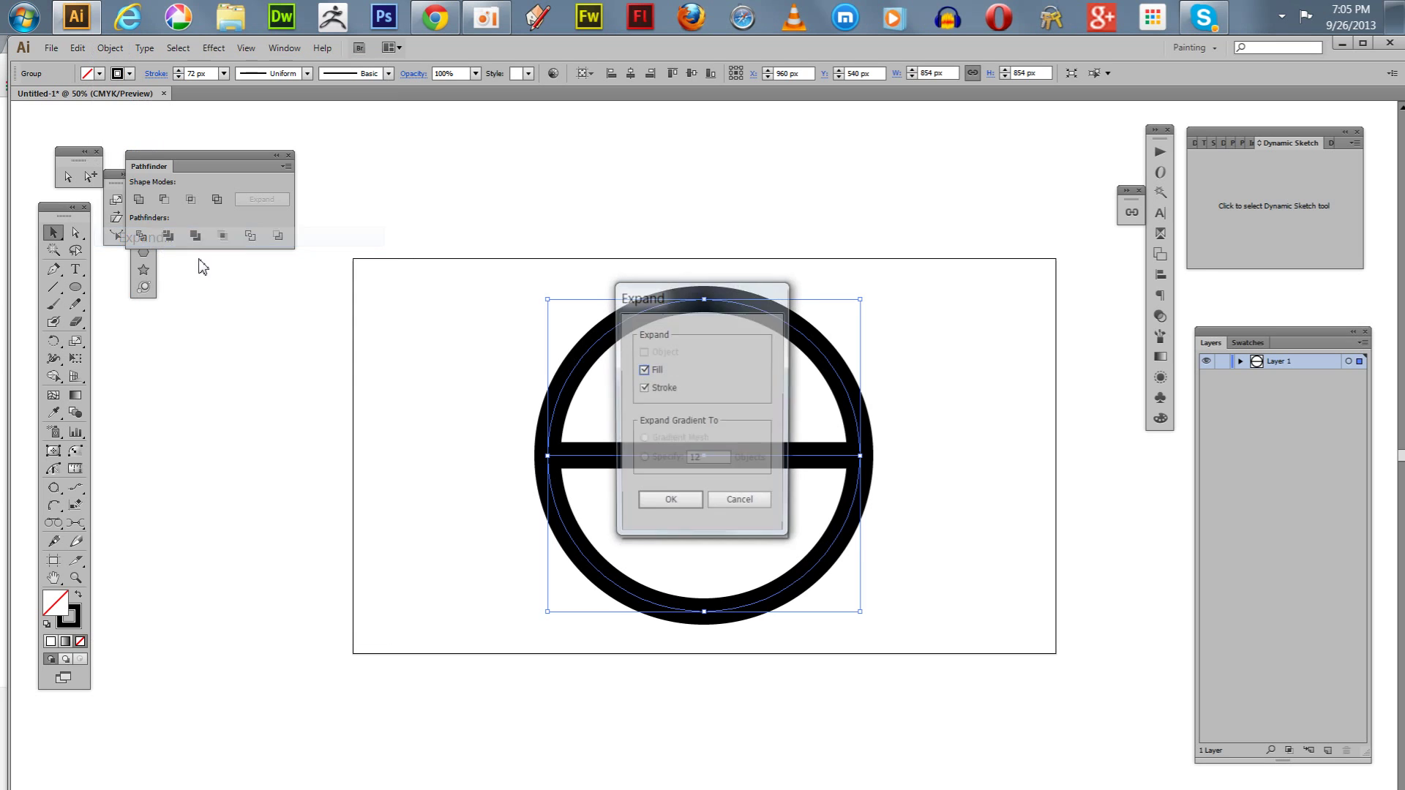
click(668, 506)
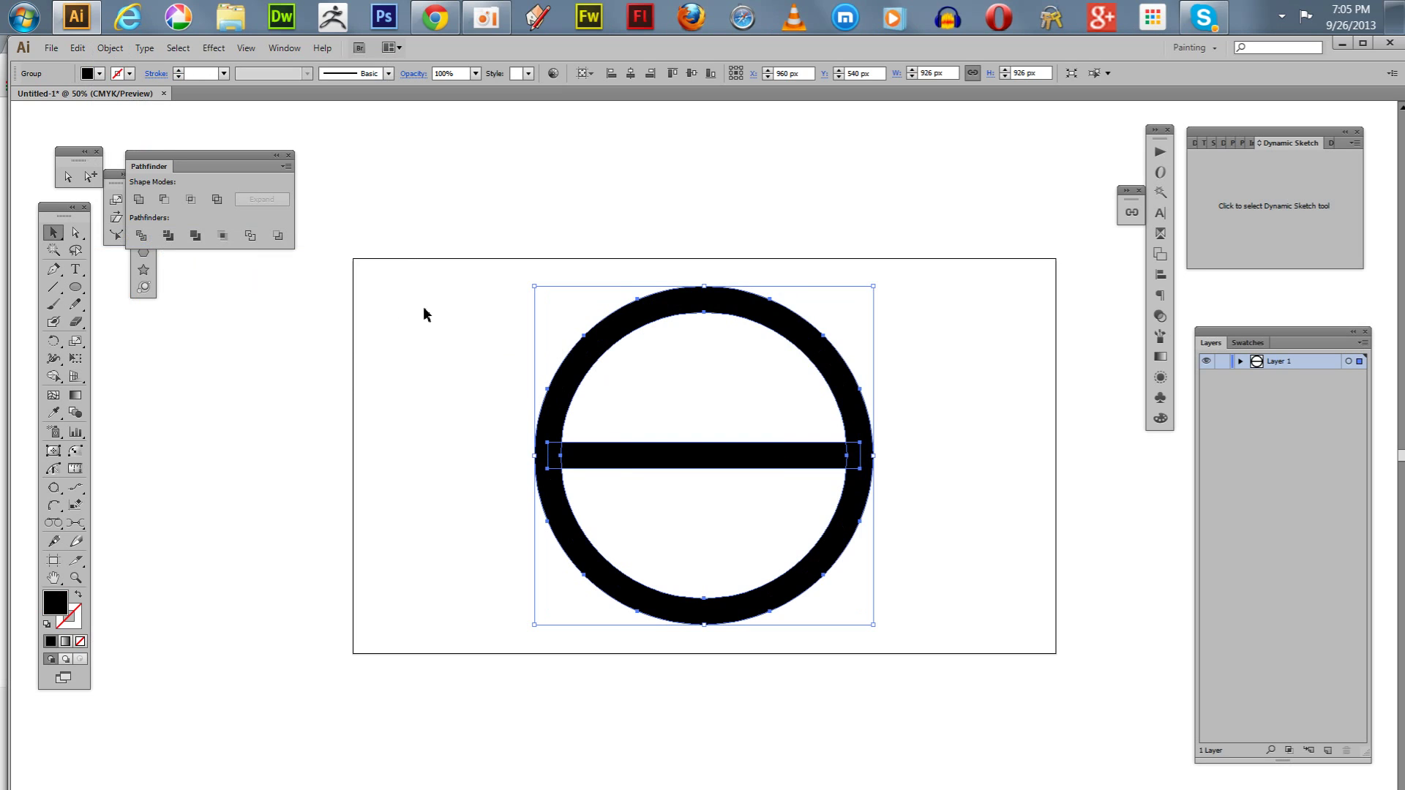
Combine the ring and bar into one compound path with Pathfinder Unite.
drag(206, 156, 322, 172)
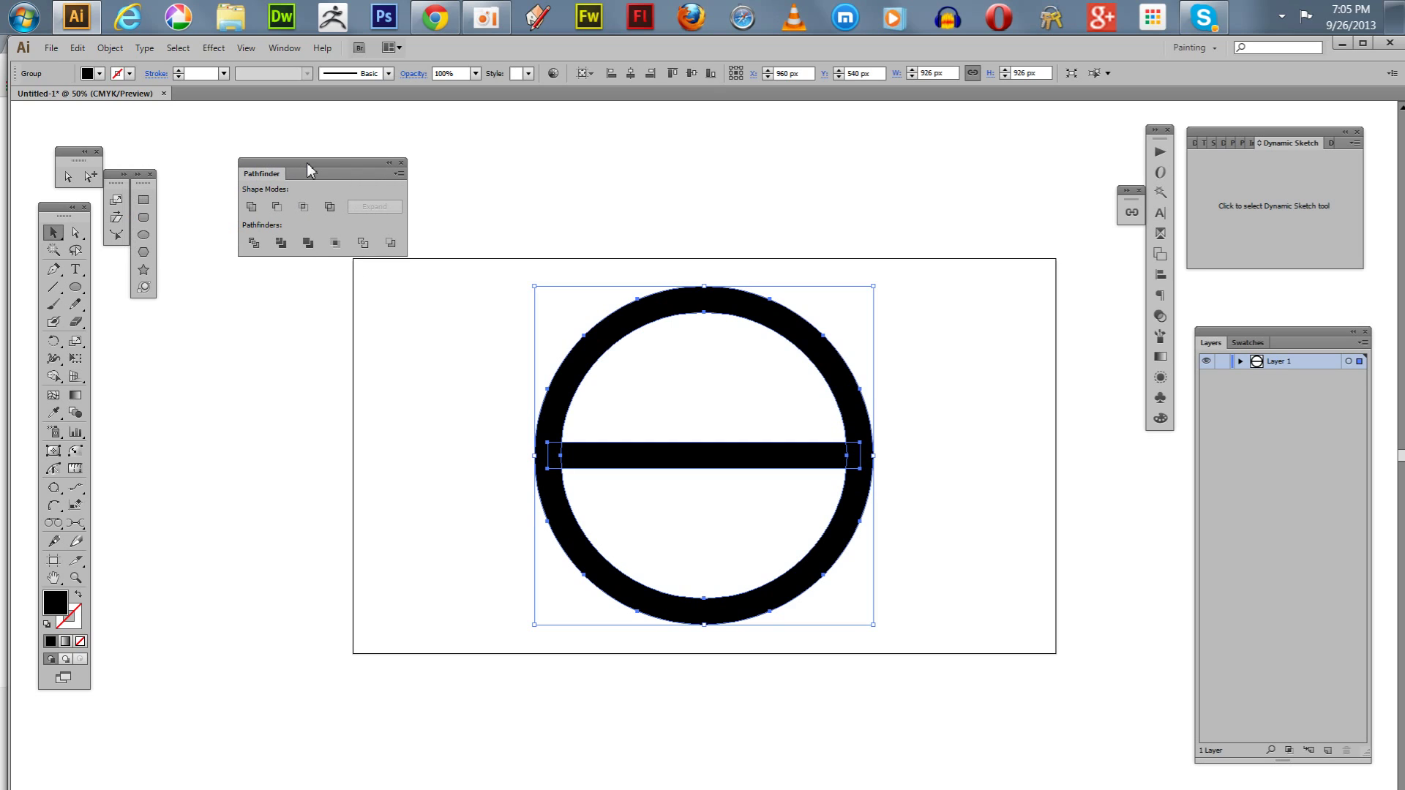
click(252, 208)
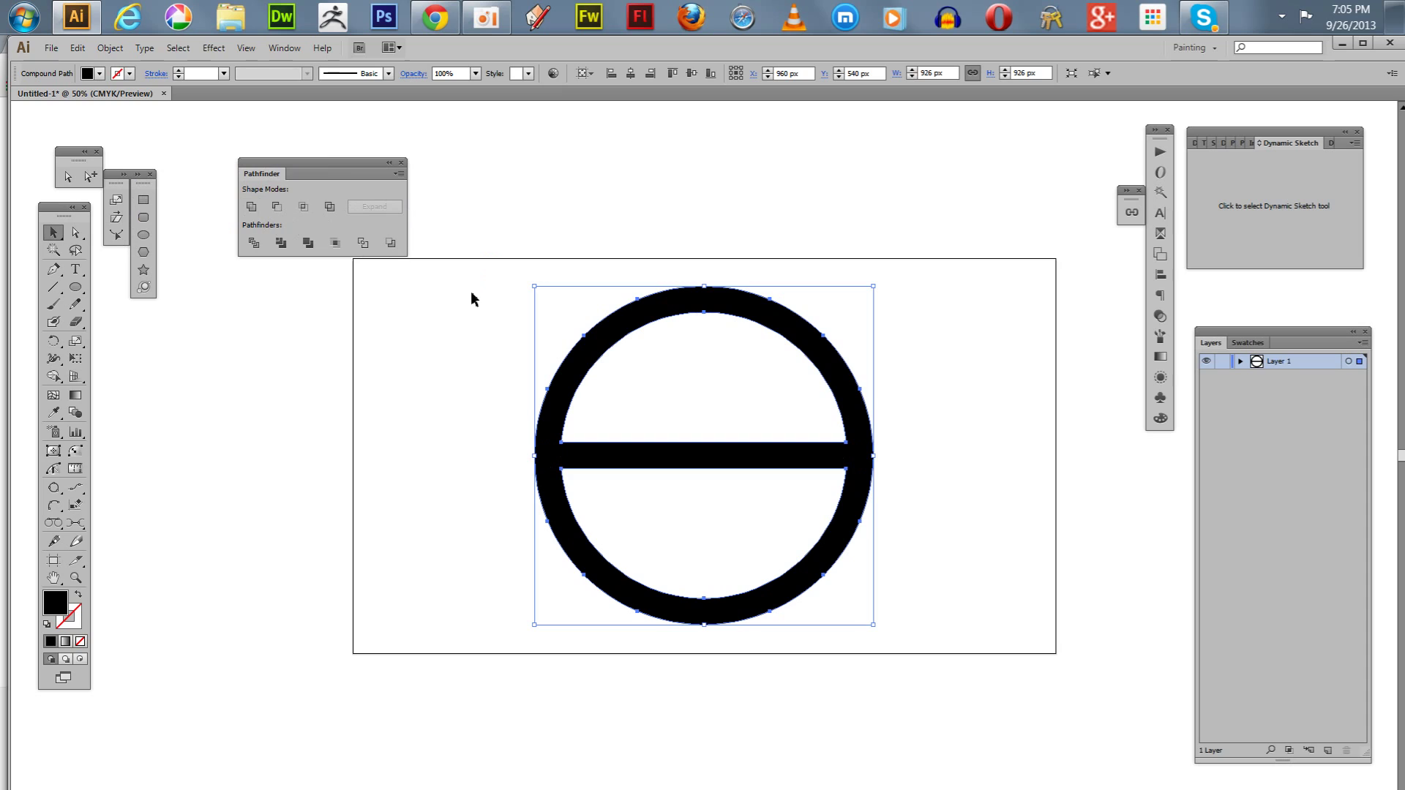
Fill the united ring-and-bar shape red, reselect it, and expand Layer 1 to show the compound path.
click(1248, 344)
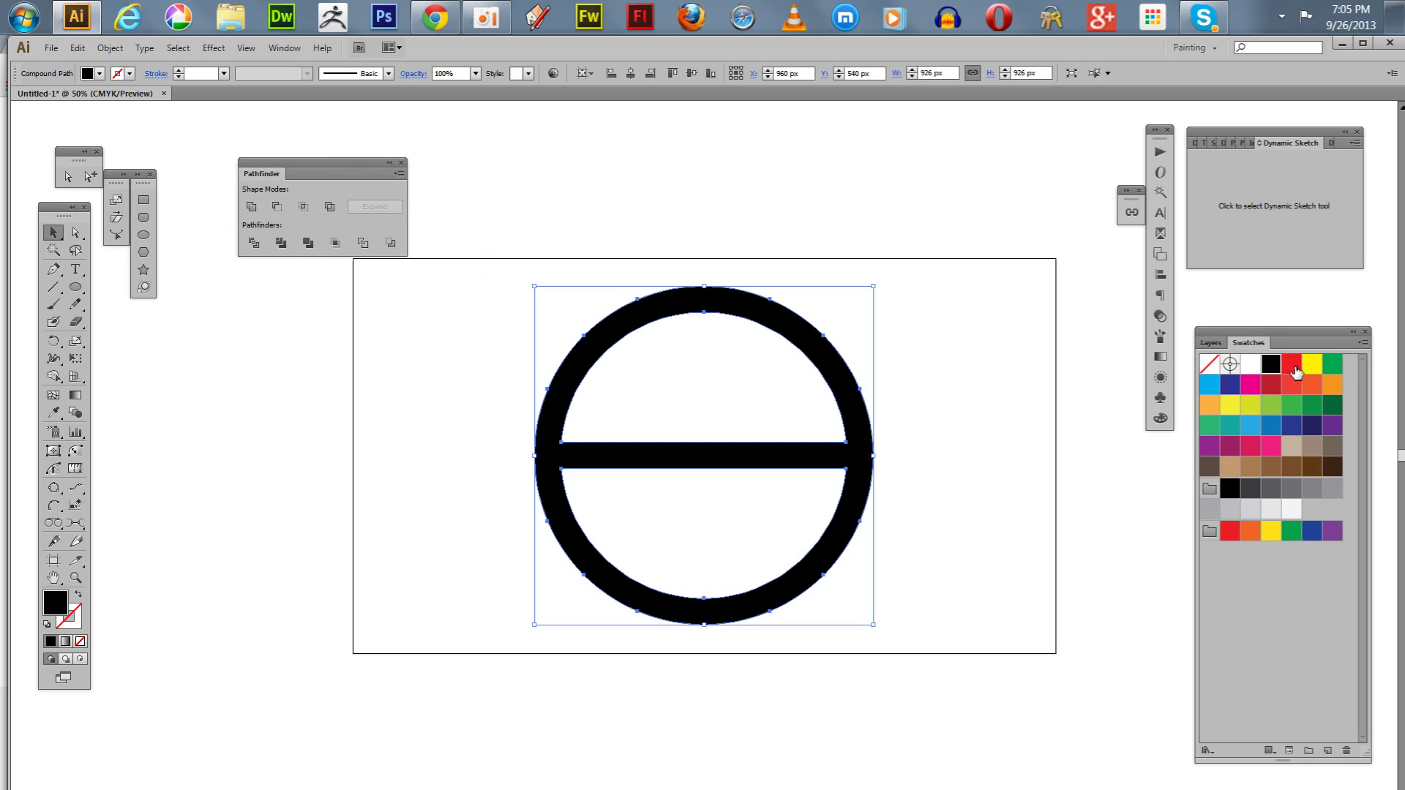
click(1292, 365)
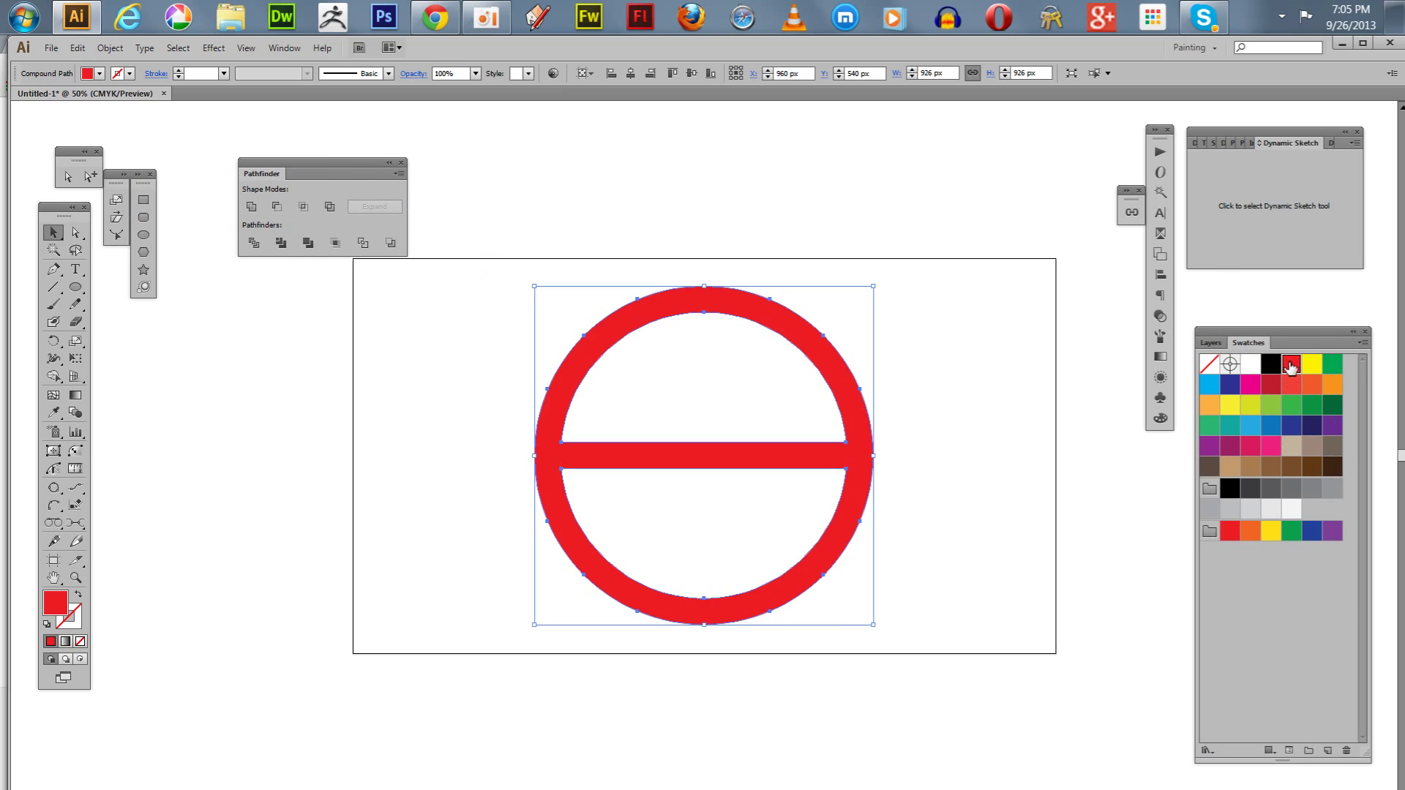
click(448, 367)
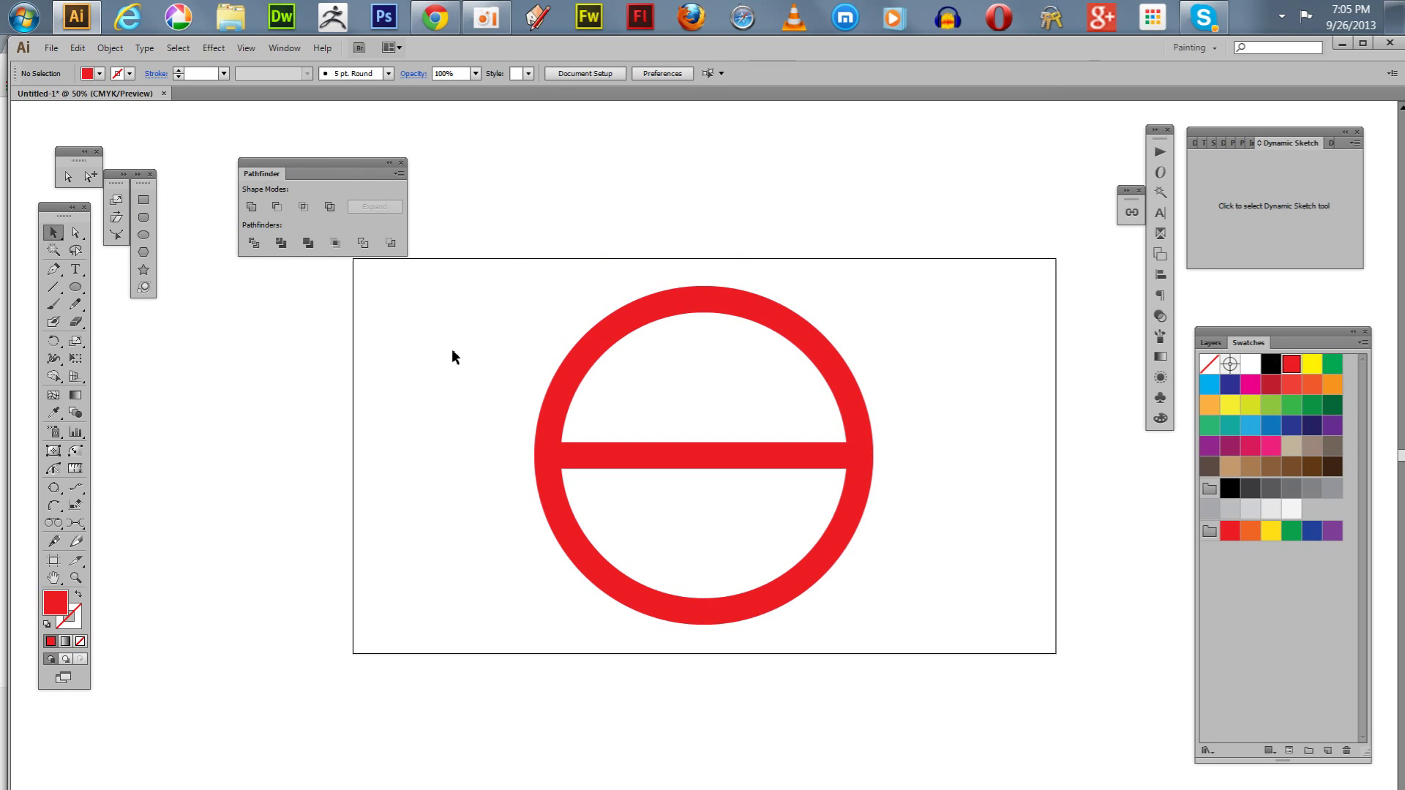
drag(467, 268, 951, 619)
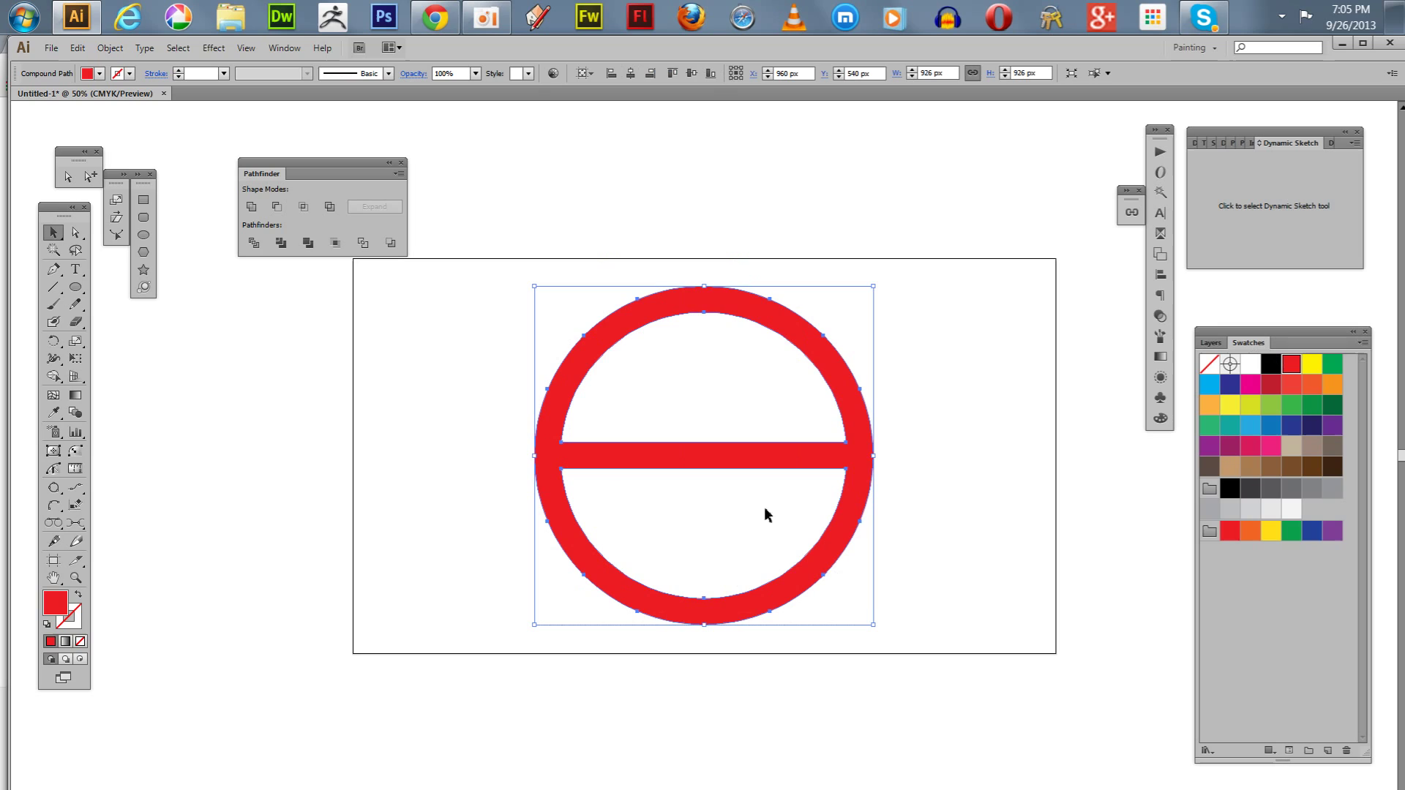
click(1210, 342)
click(1241, 362)
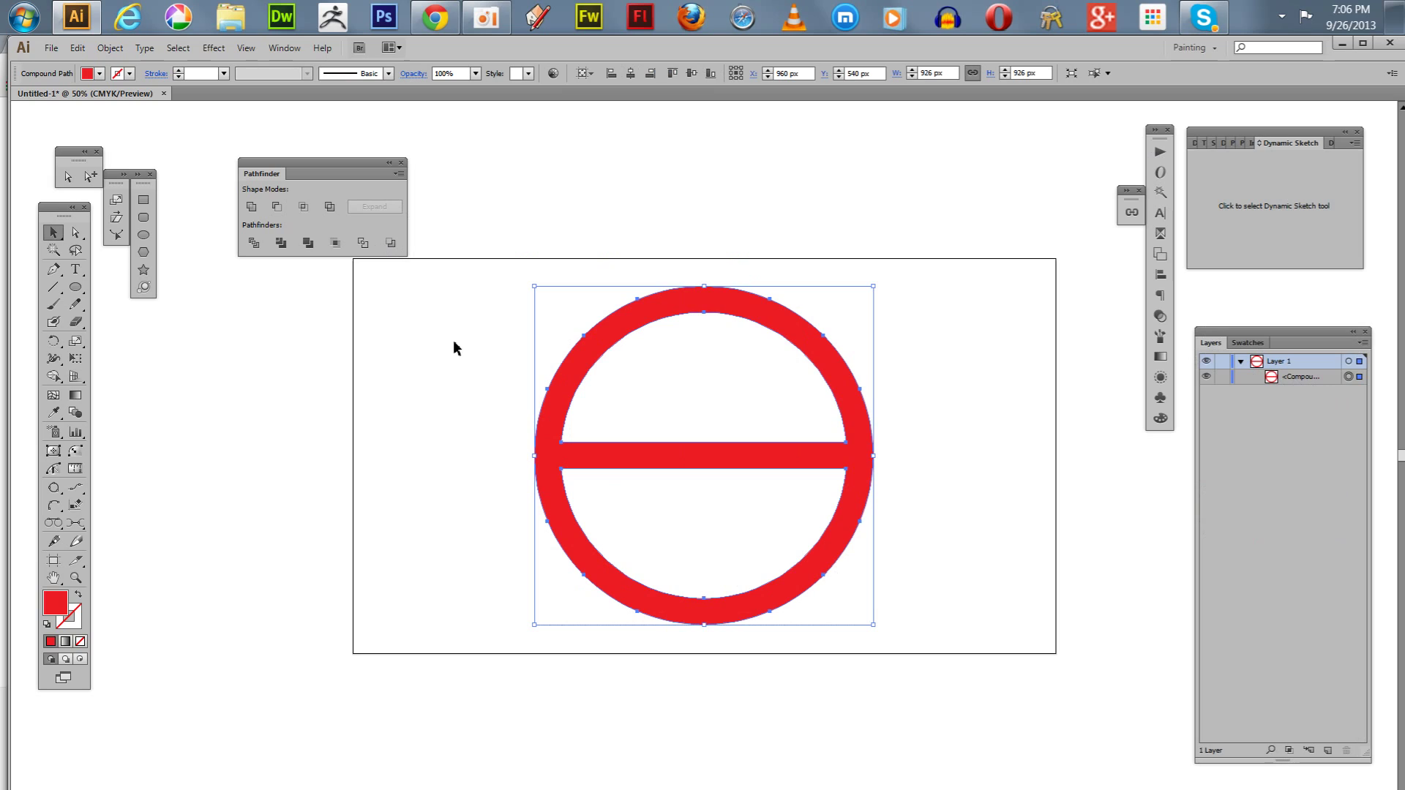
Rotate the red symbol about 45° so the bar becomes a diagonal slash, then deselect it.
key(r)
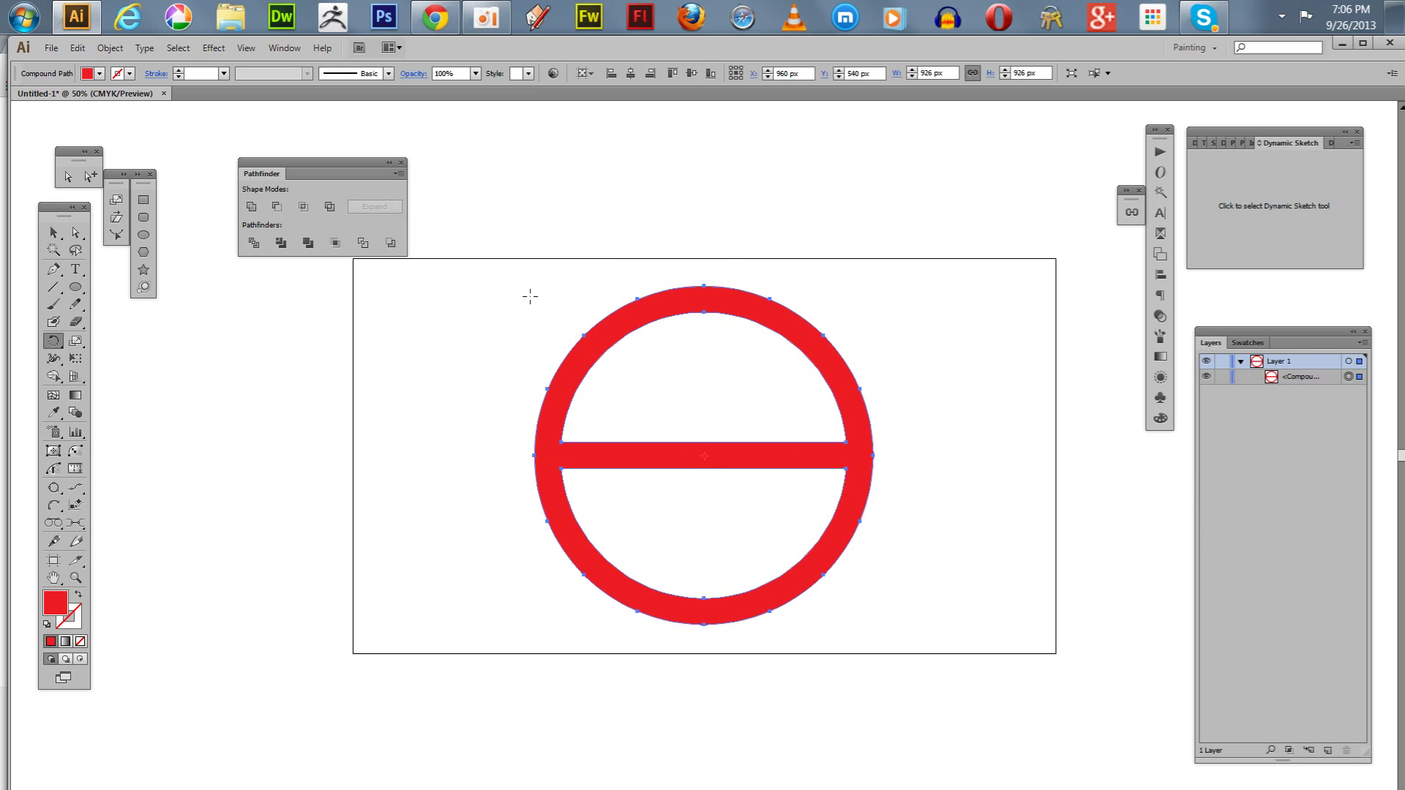
drag(527, 295, 502, 512)
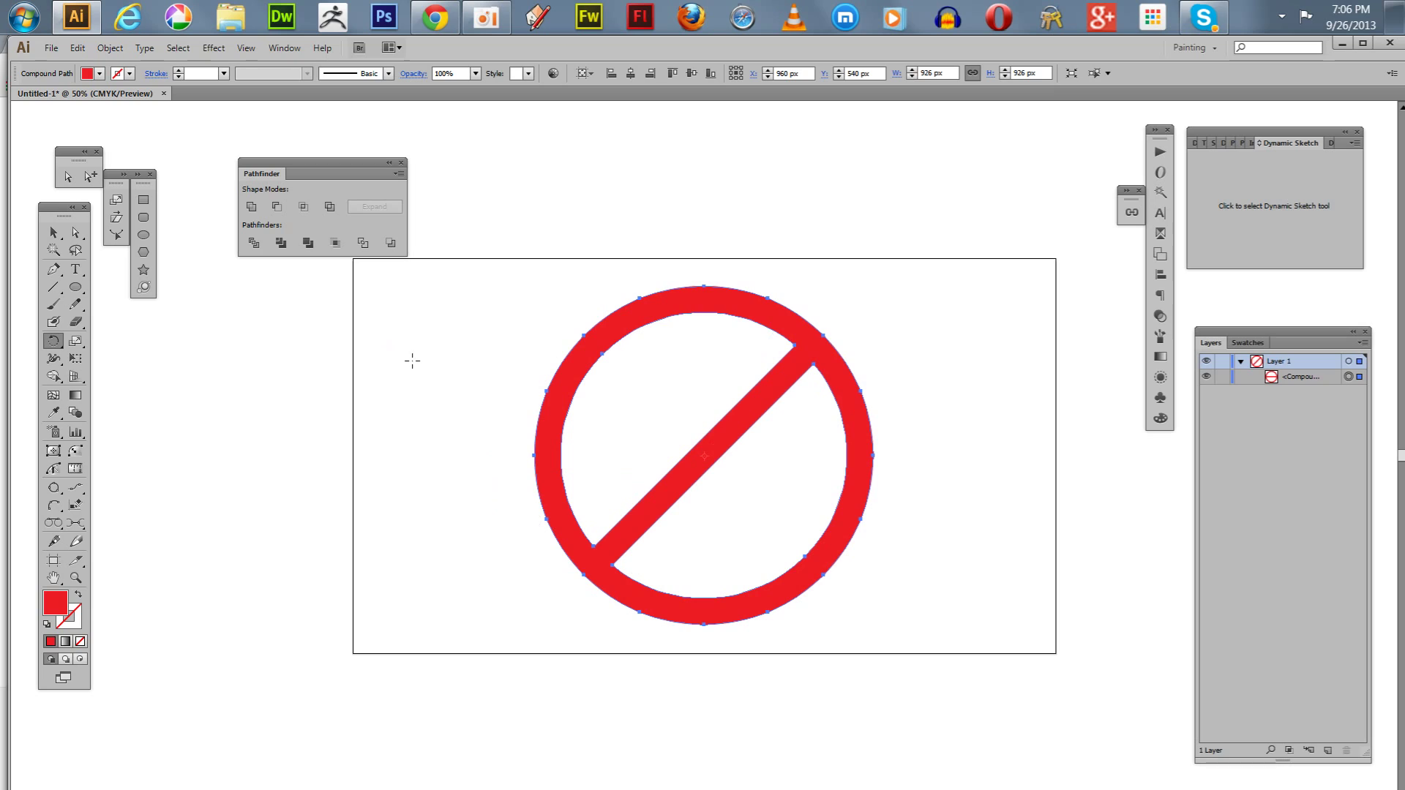
click(55, 233)
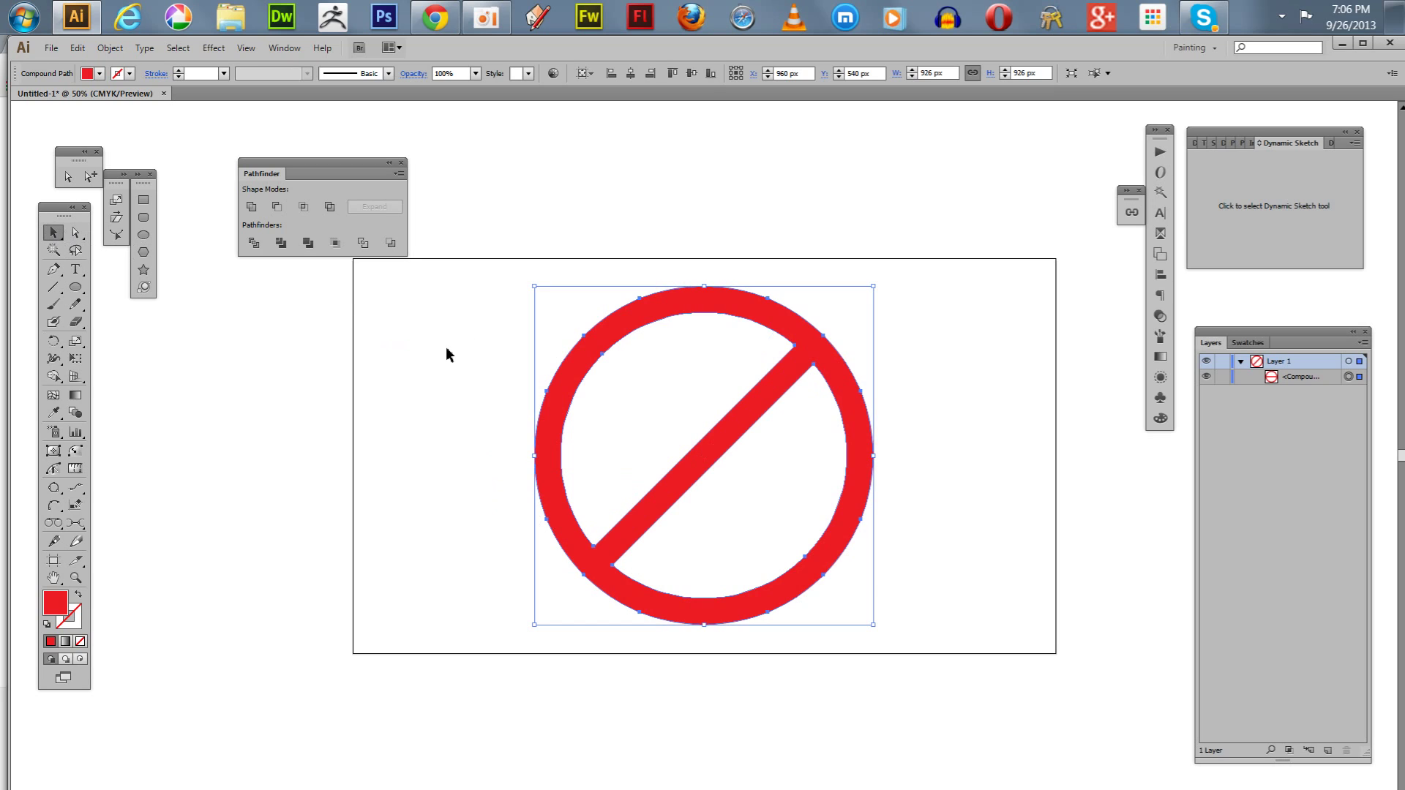
click(447, 353)
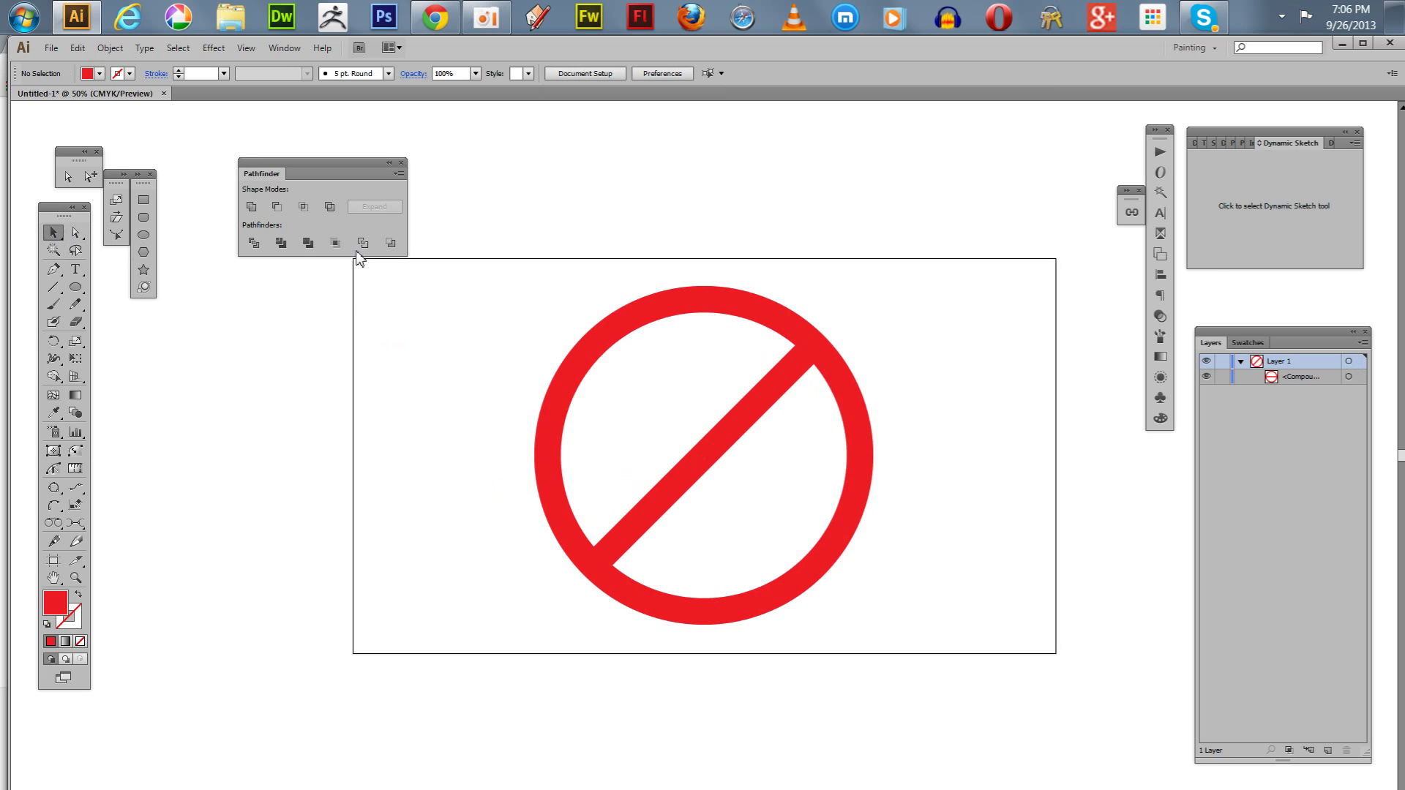
Create a 3-sided polygon with radius 200 at the circle's centre and scale it to about 544 px wide.
drag(82, 286, 126, 335)
click(704, 459)
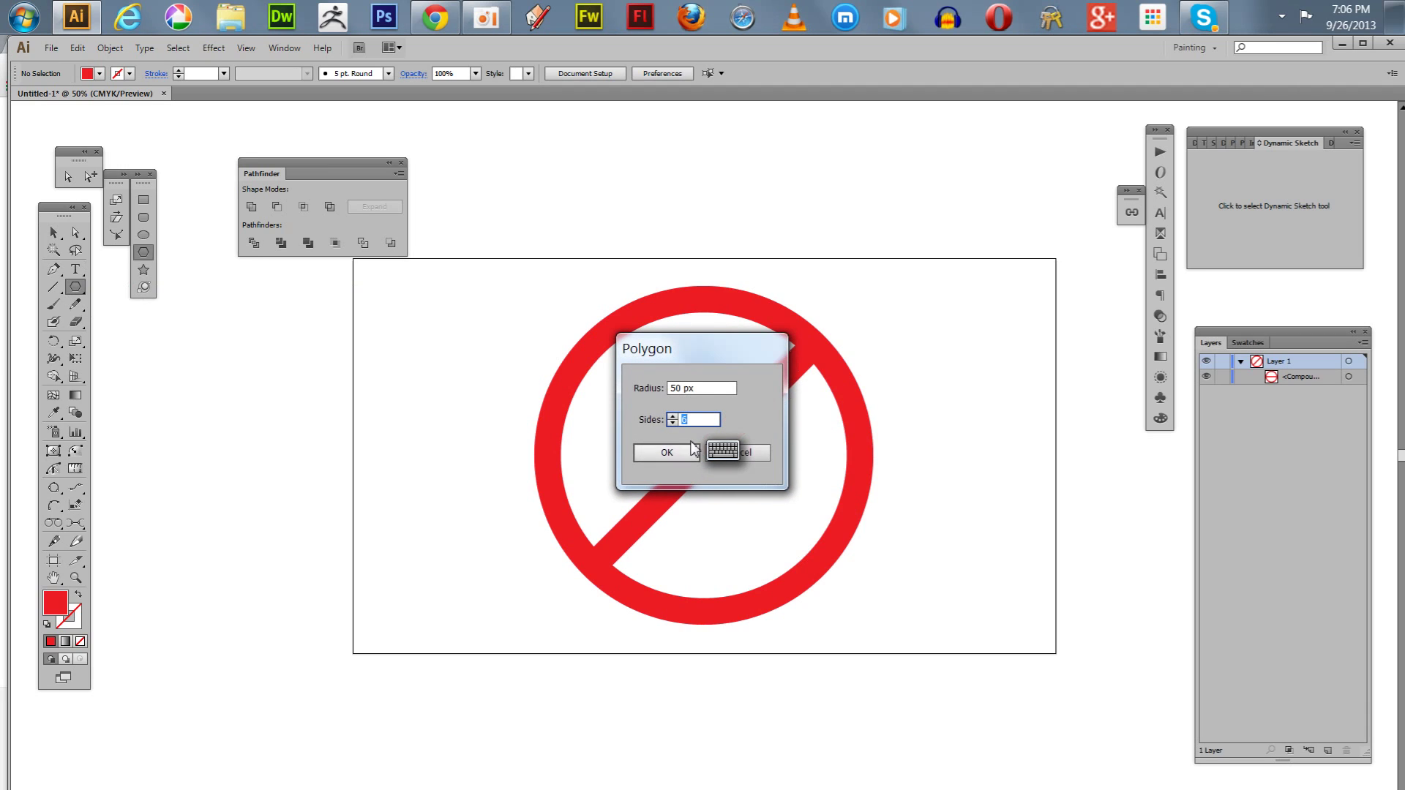
click(672, 422)
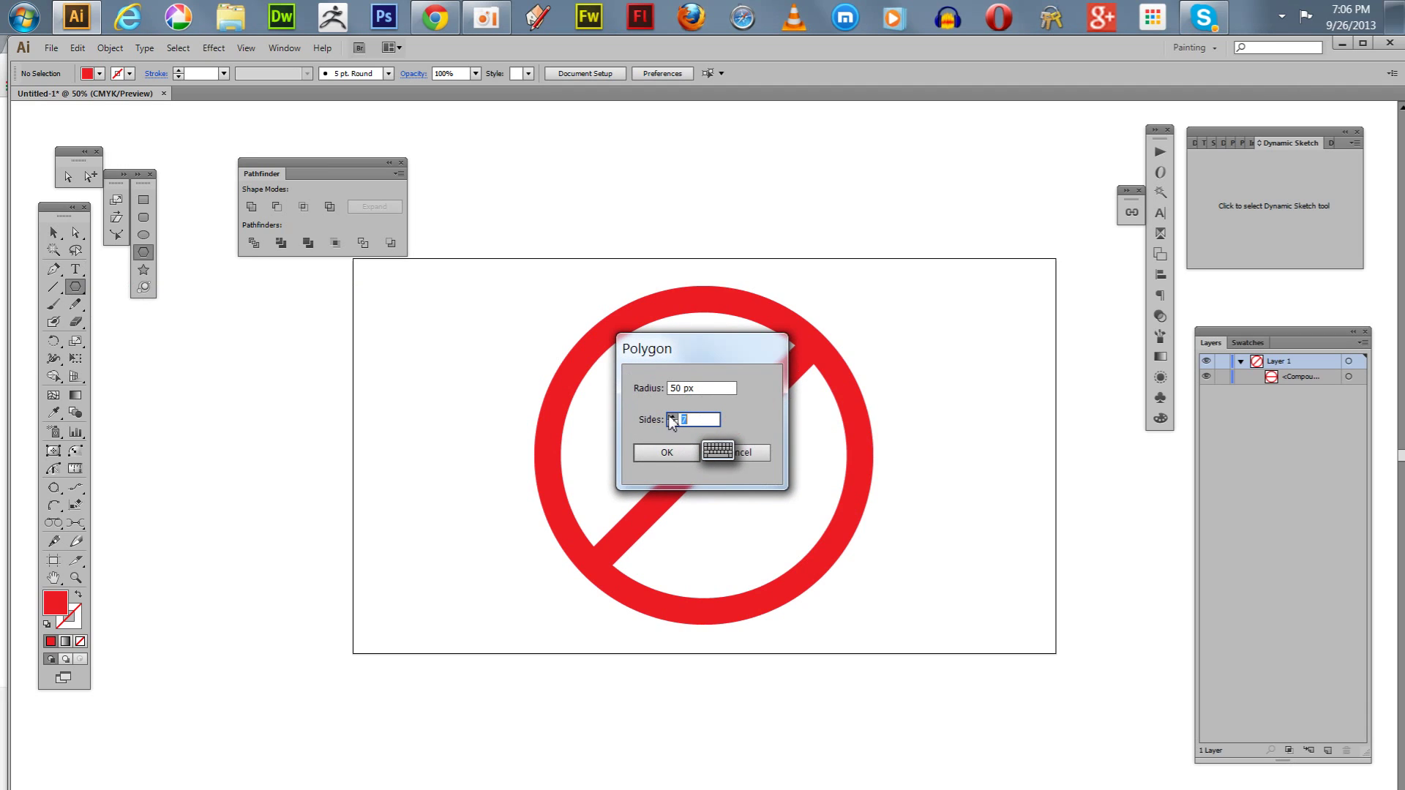
click(672, 423)
click(705, 388)
text(2)
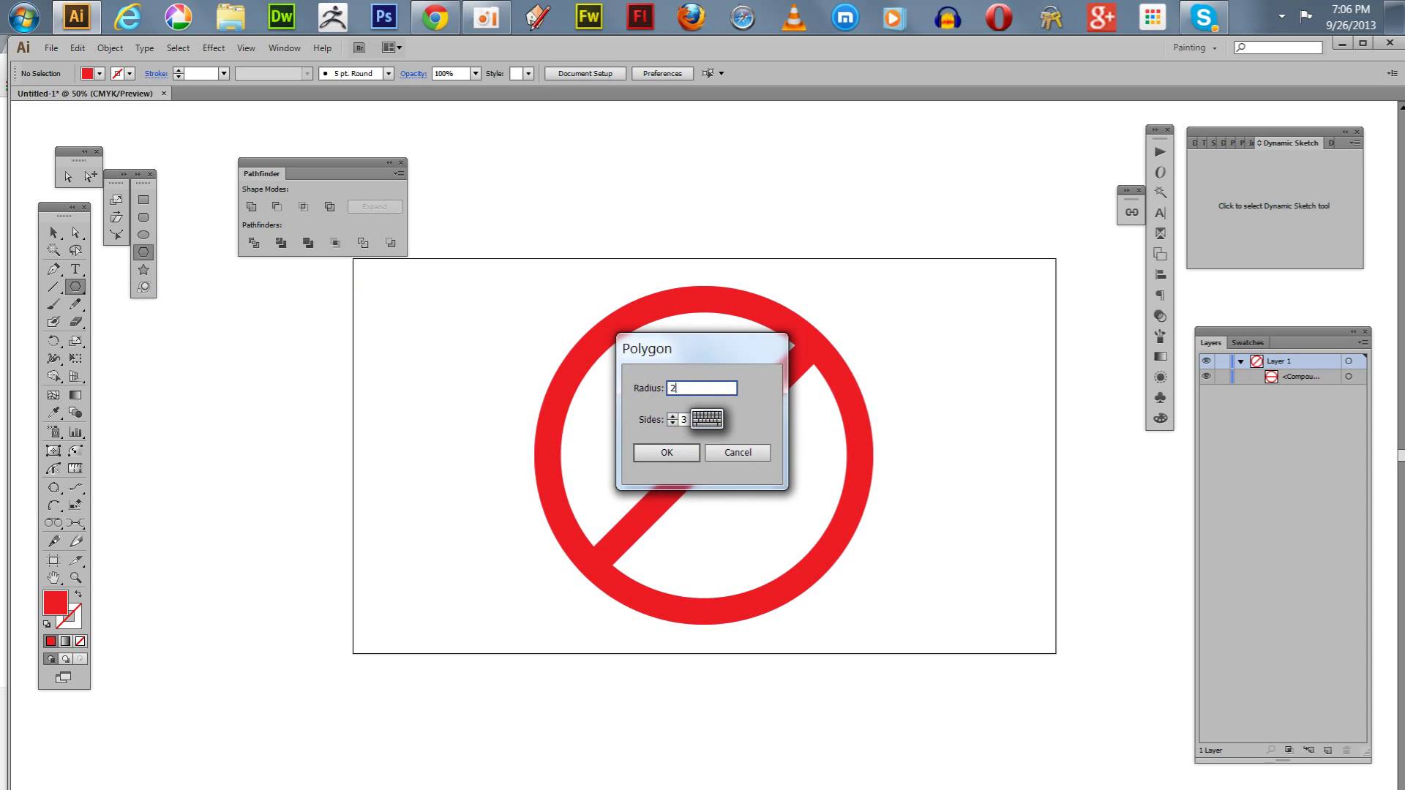
text(00)
click(662, 452)
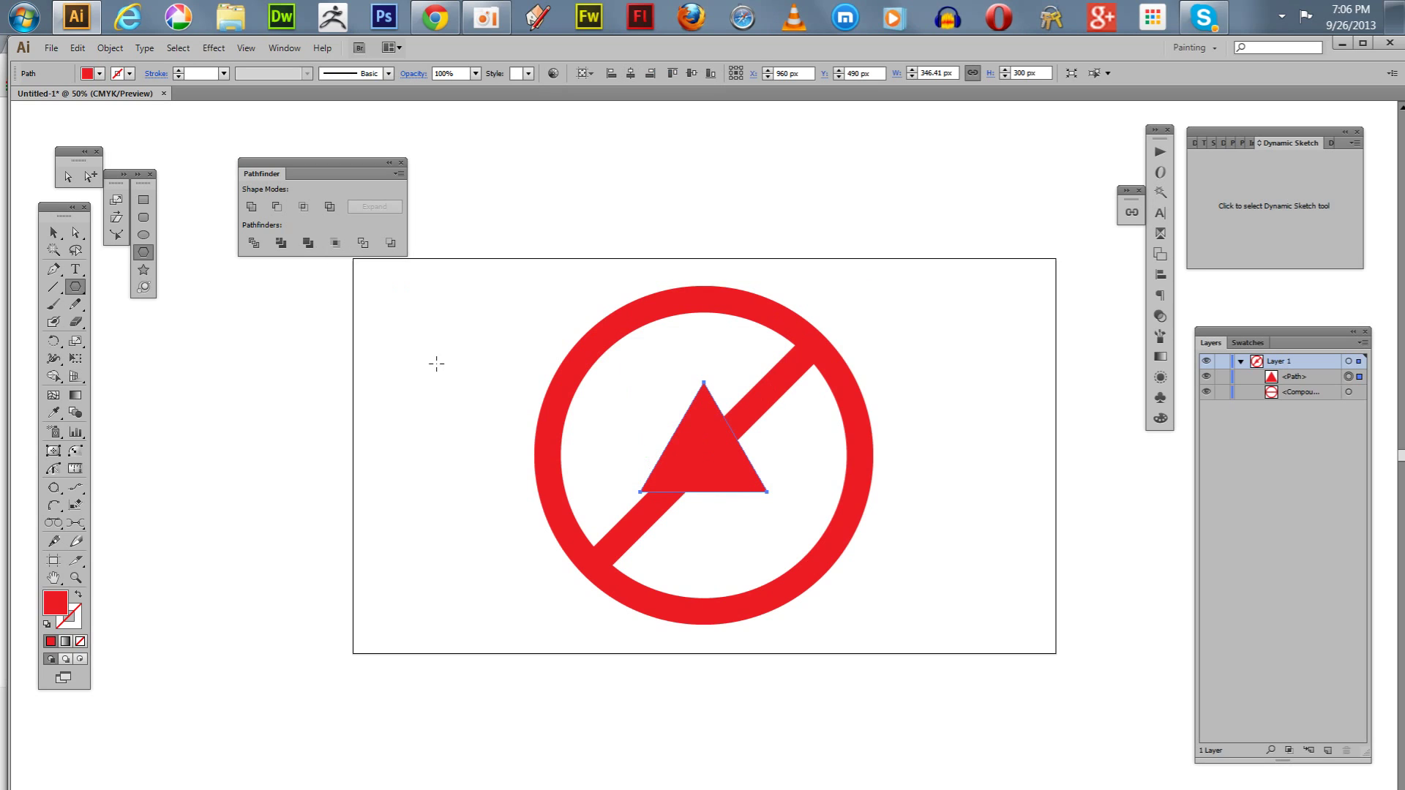
key(s)
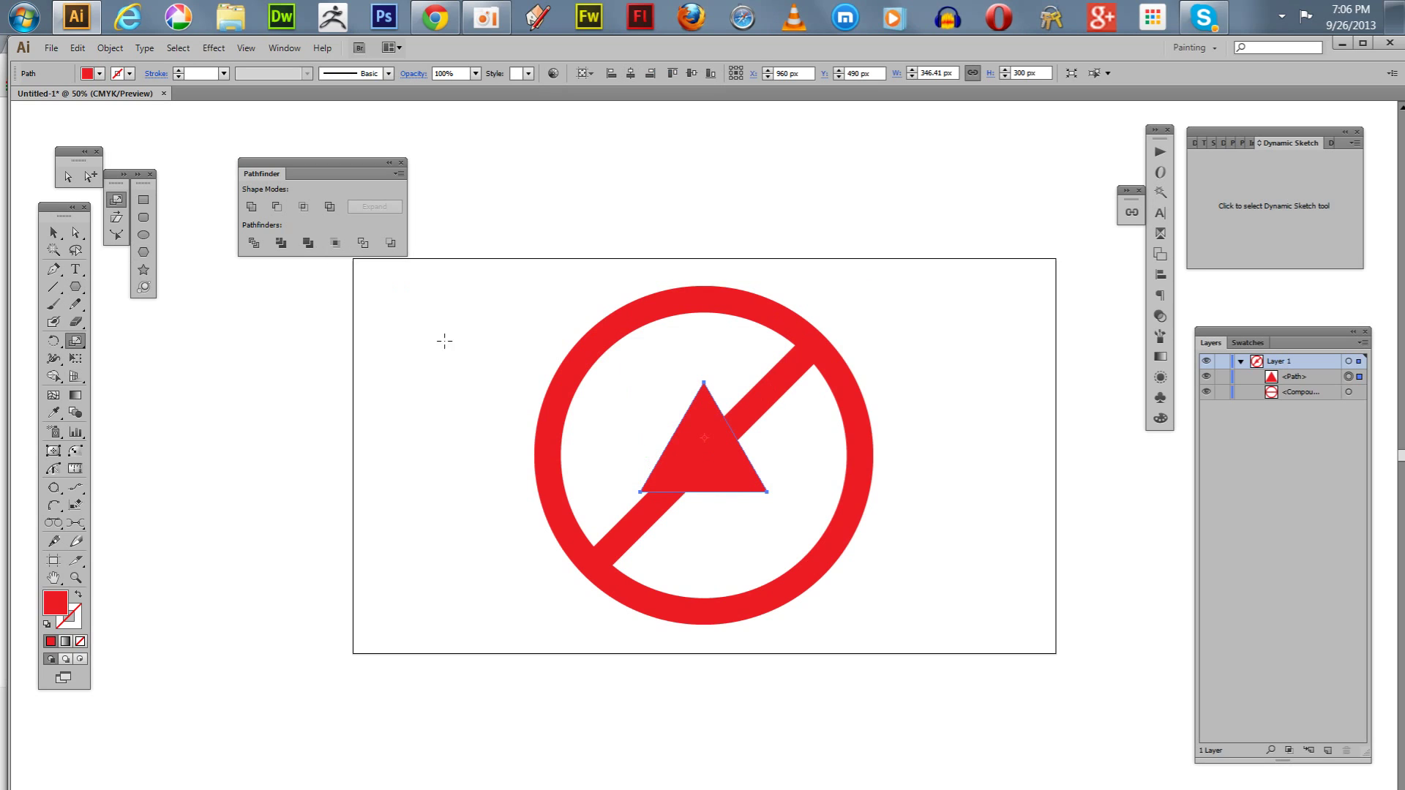
drag(484, 364, 380, 292)
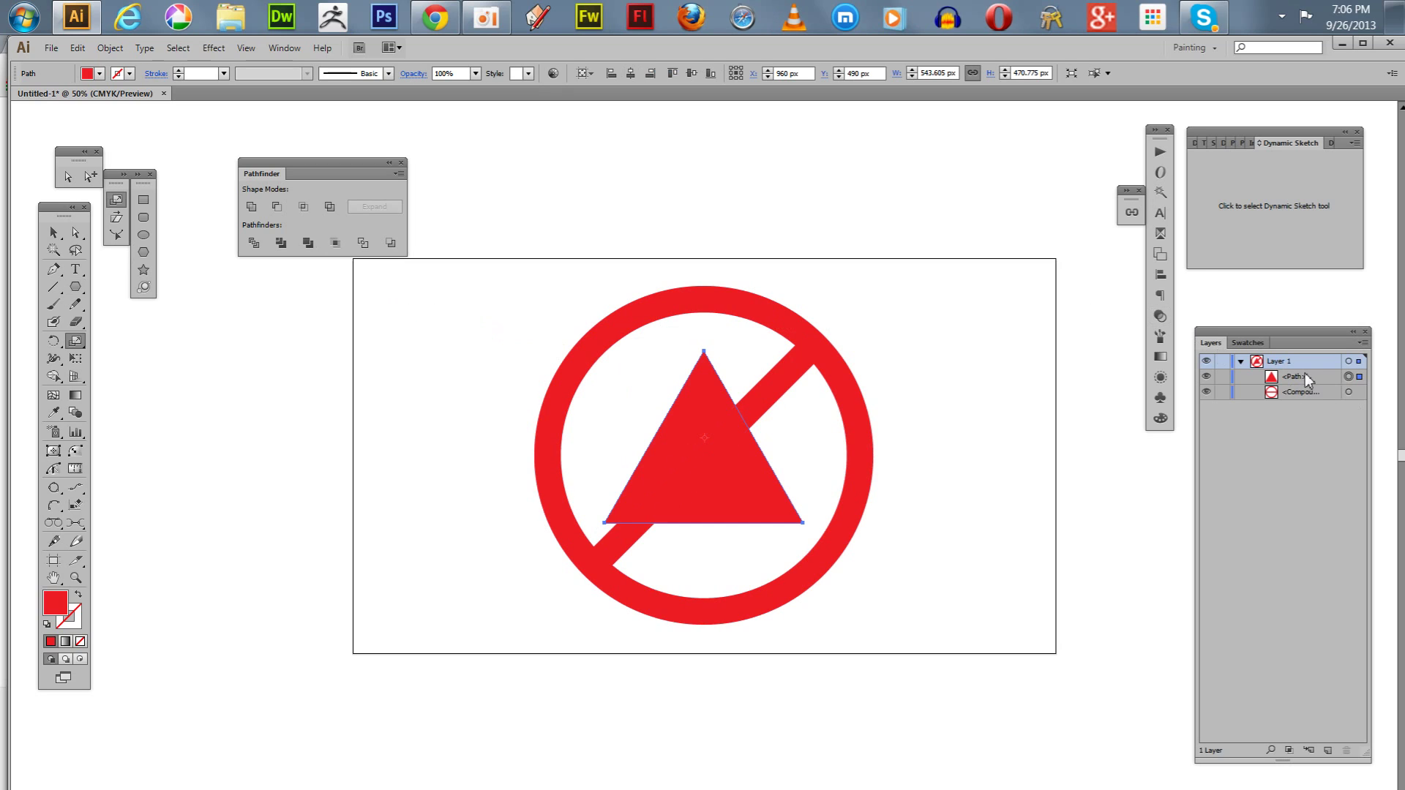
Move the triangle below the red ring in the Layers panel and fill it dark blue.
drag(1302, 377, 1297, 400)
click(1235, 342)
click(1228, 386)
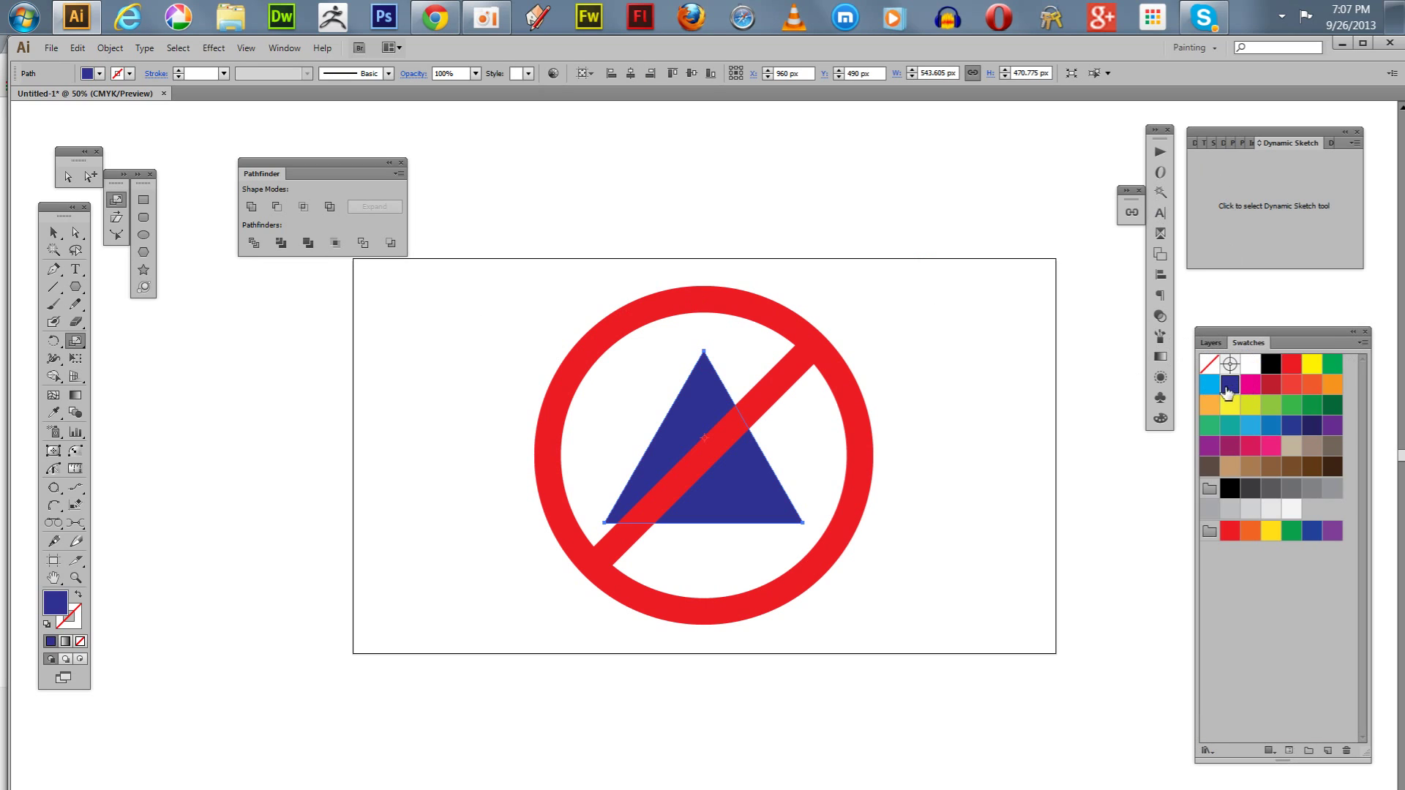
Select the ring and triangle, then vertically centre the triangle on the circle as key object.
click(55, 236)
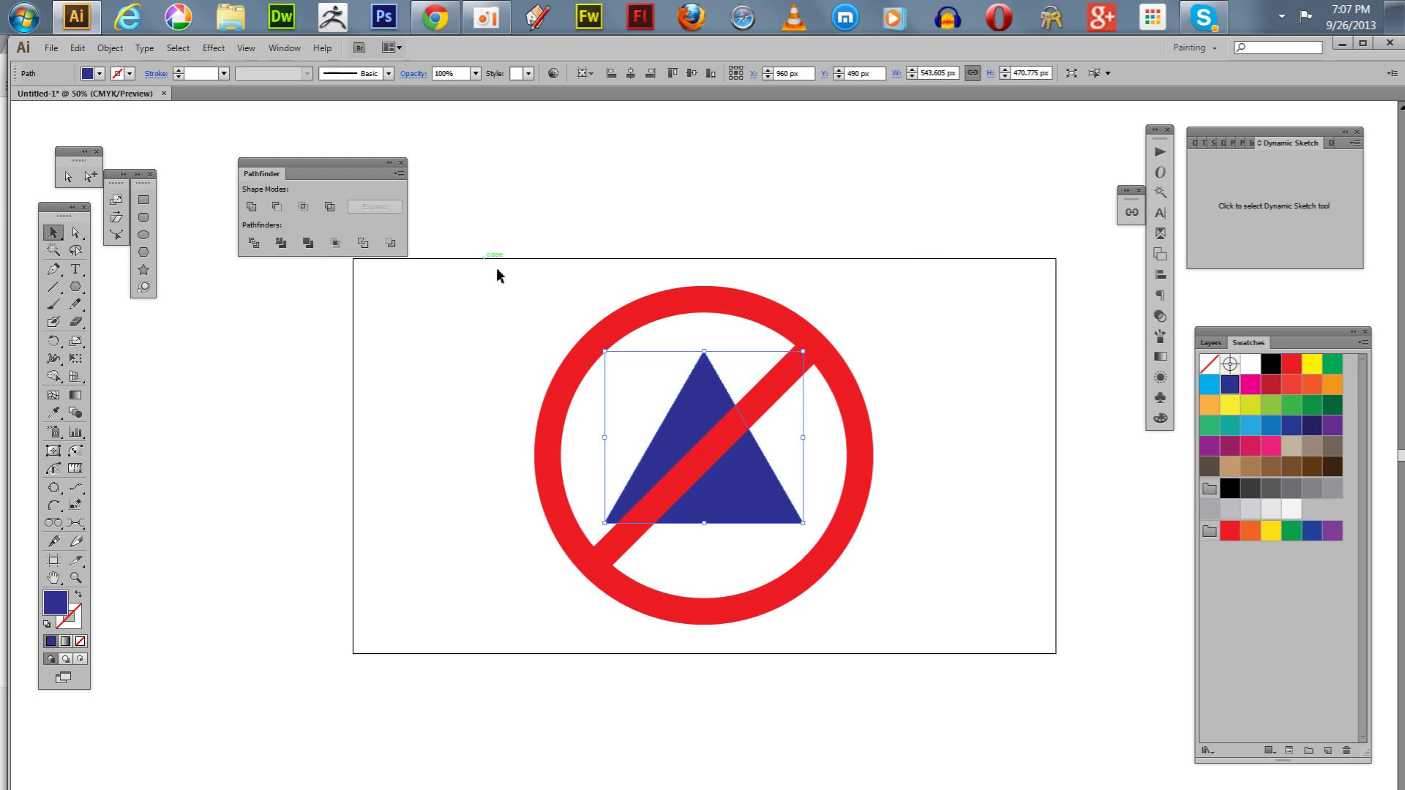
click(499, 322)
drag(467, 268, 955, 673)
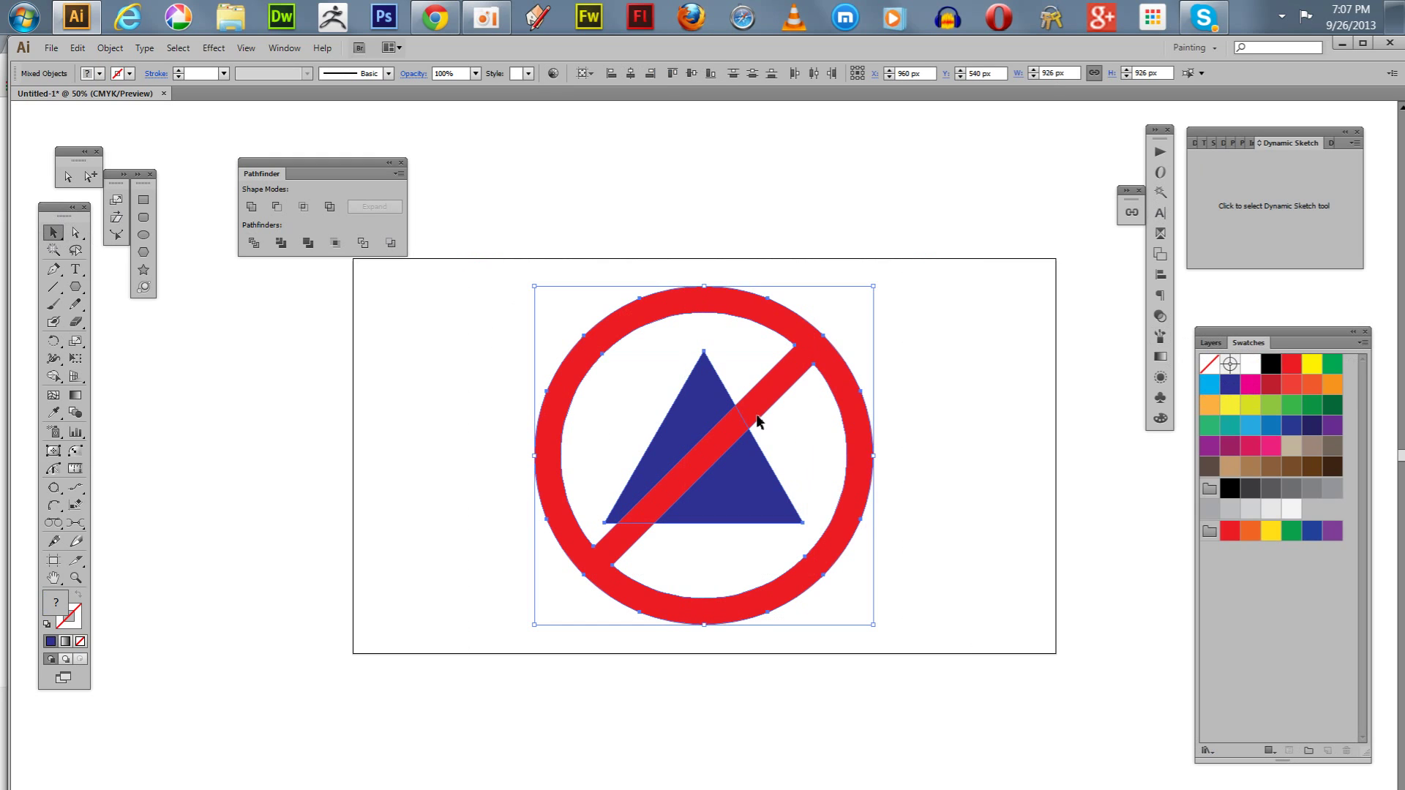
click(583, 73)
click(609, 106)
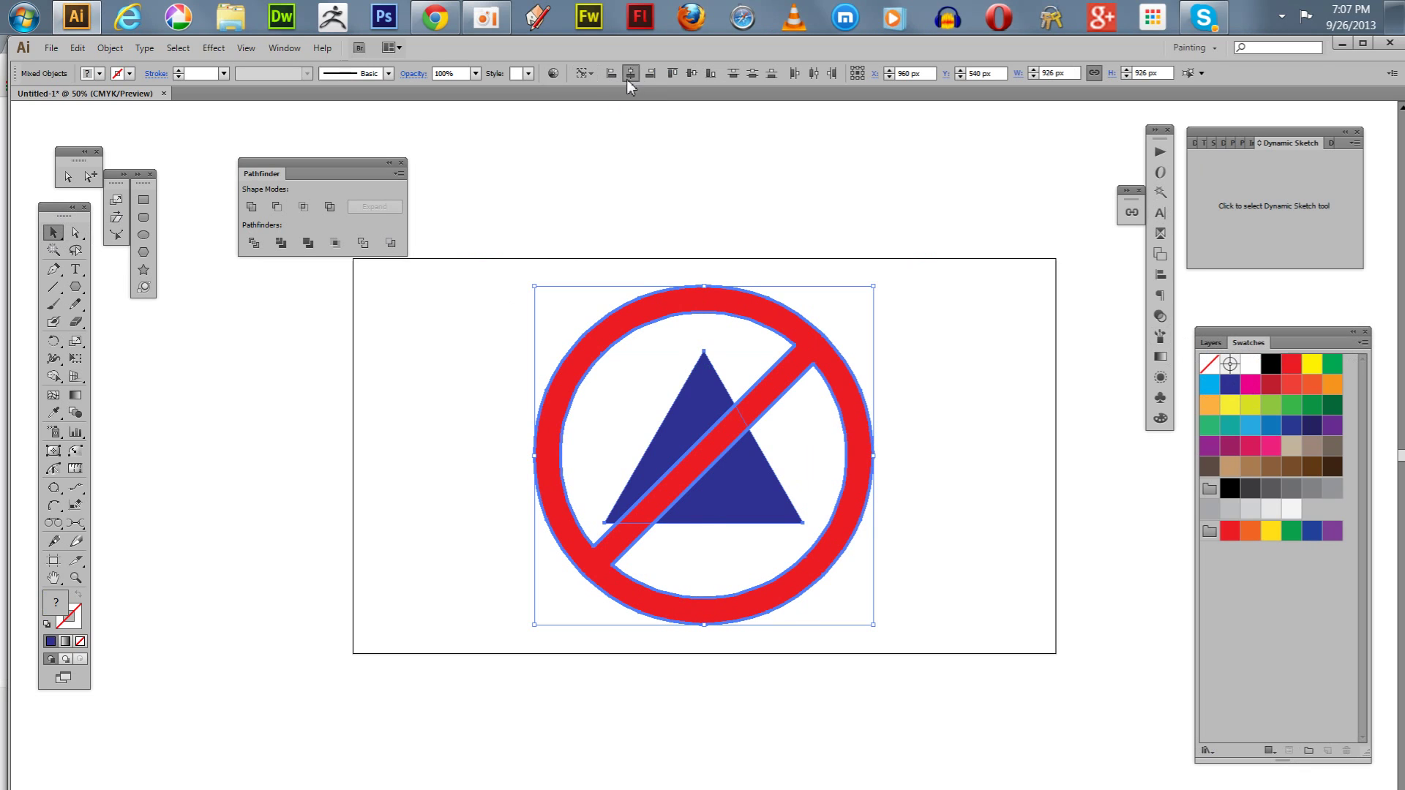
click(692, 73)
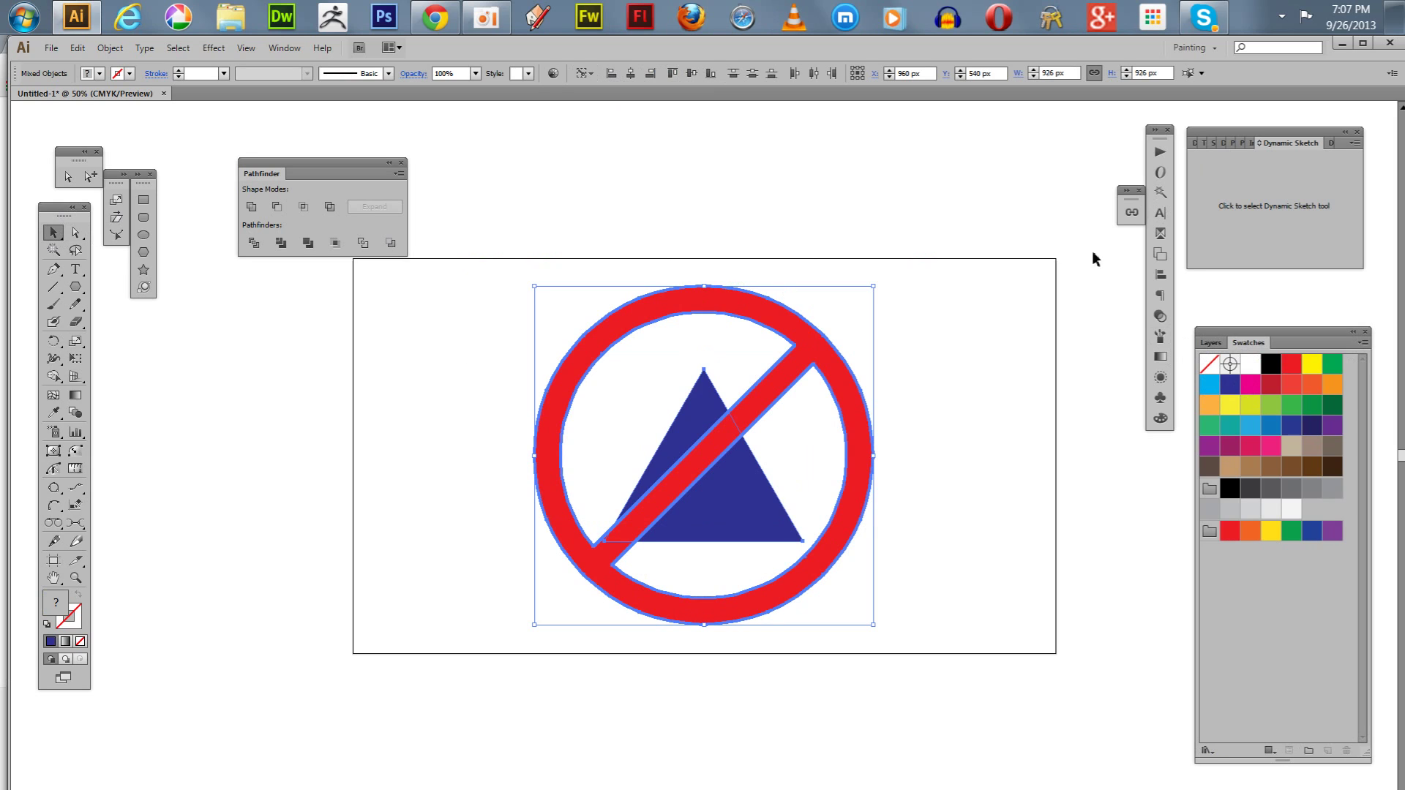
Nudge only the blue triangle upward to Y 495 px inside the ring, then deselect it.
click(1211, 343)
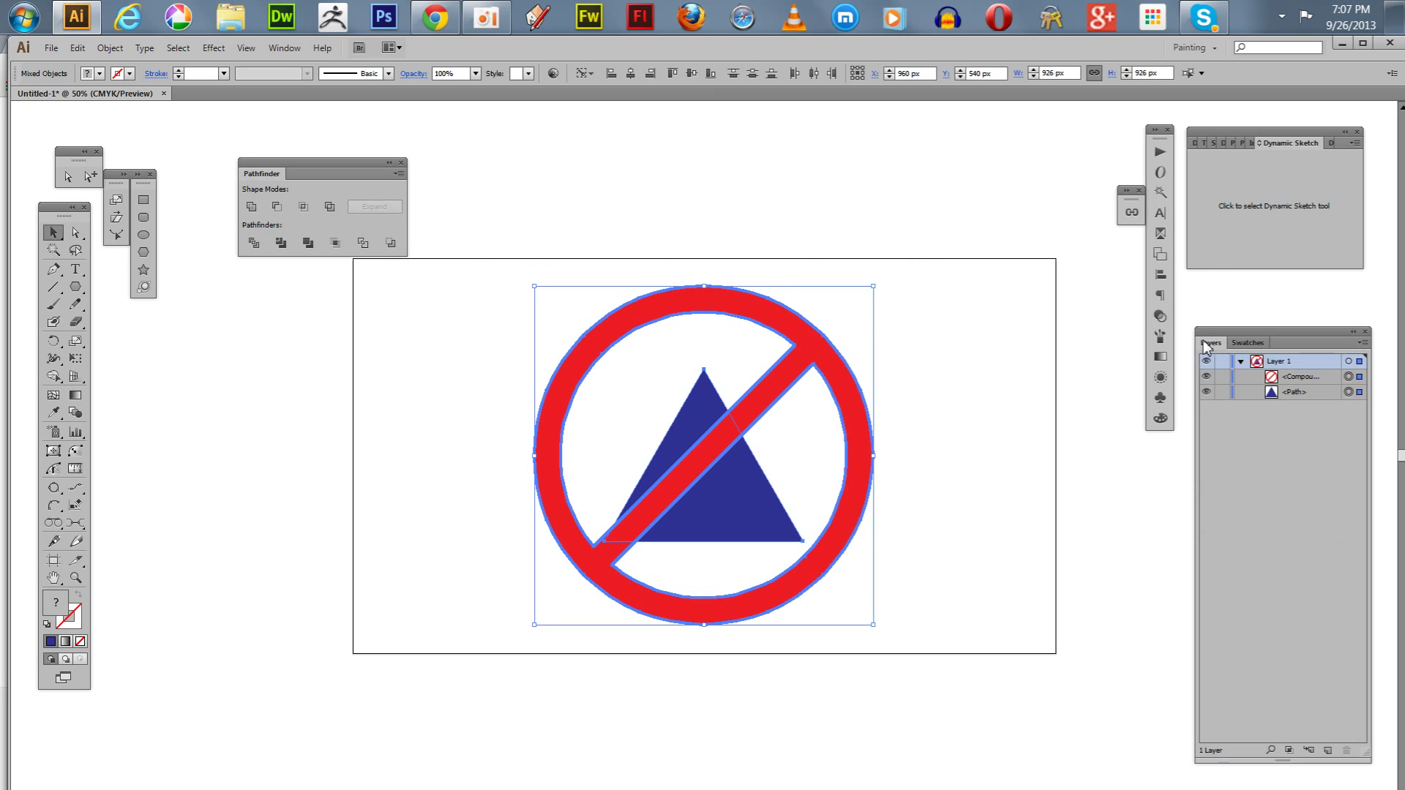
click(1348, 391)
key(Up)
key(Up)
key(Up)
key(Up)
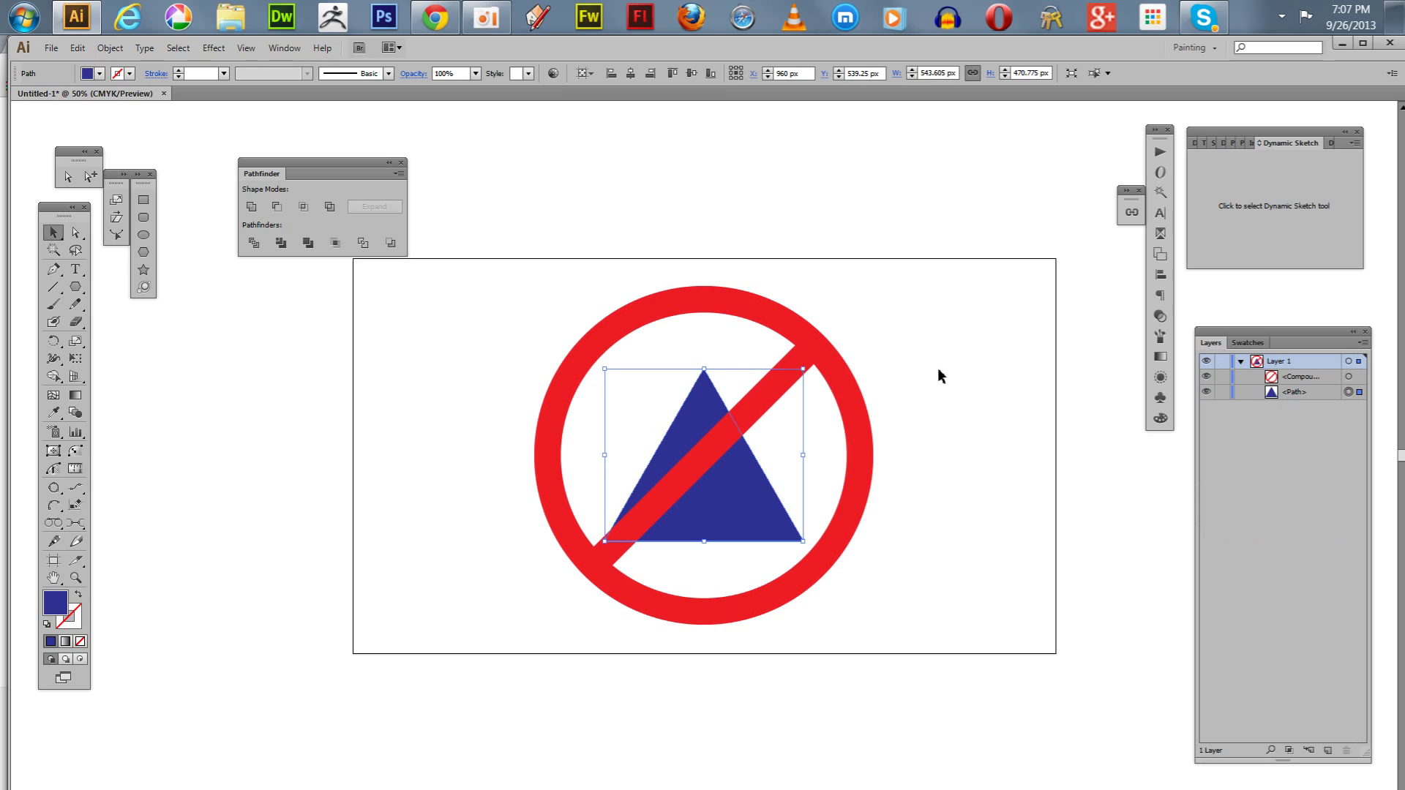
key(Up)
key(Up)
key(Up)
key(Up)
key(Up)
key(Up)
key(Up)
key(Up)
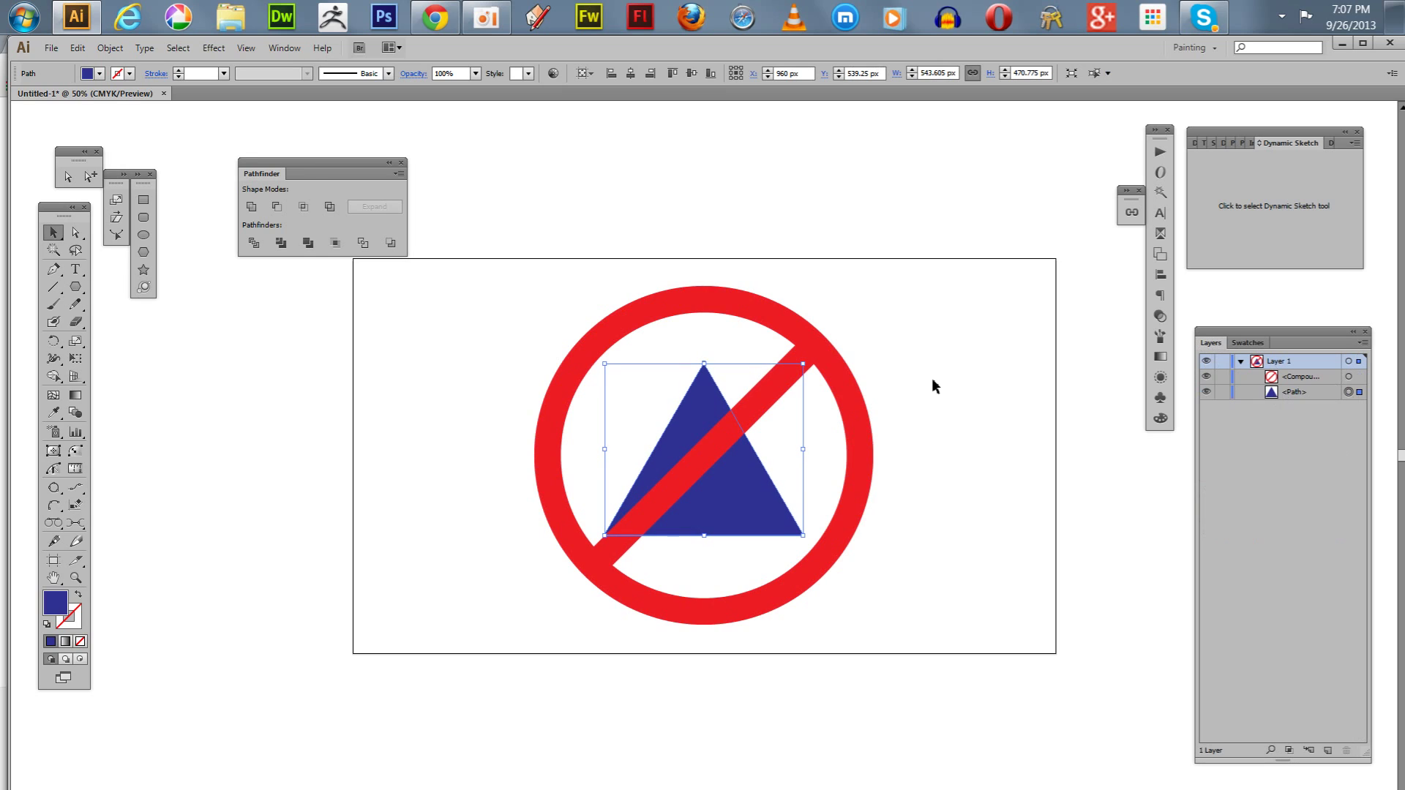
key(Up)
key(Up)
key(Up)
key(Up)
key(Up)
key(Up)
key(Up)
key(Up)
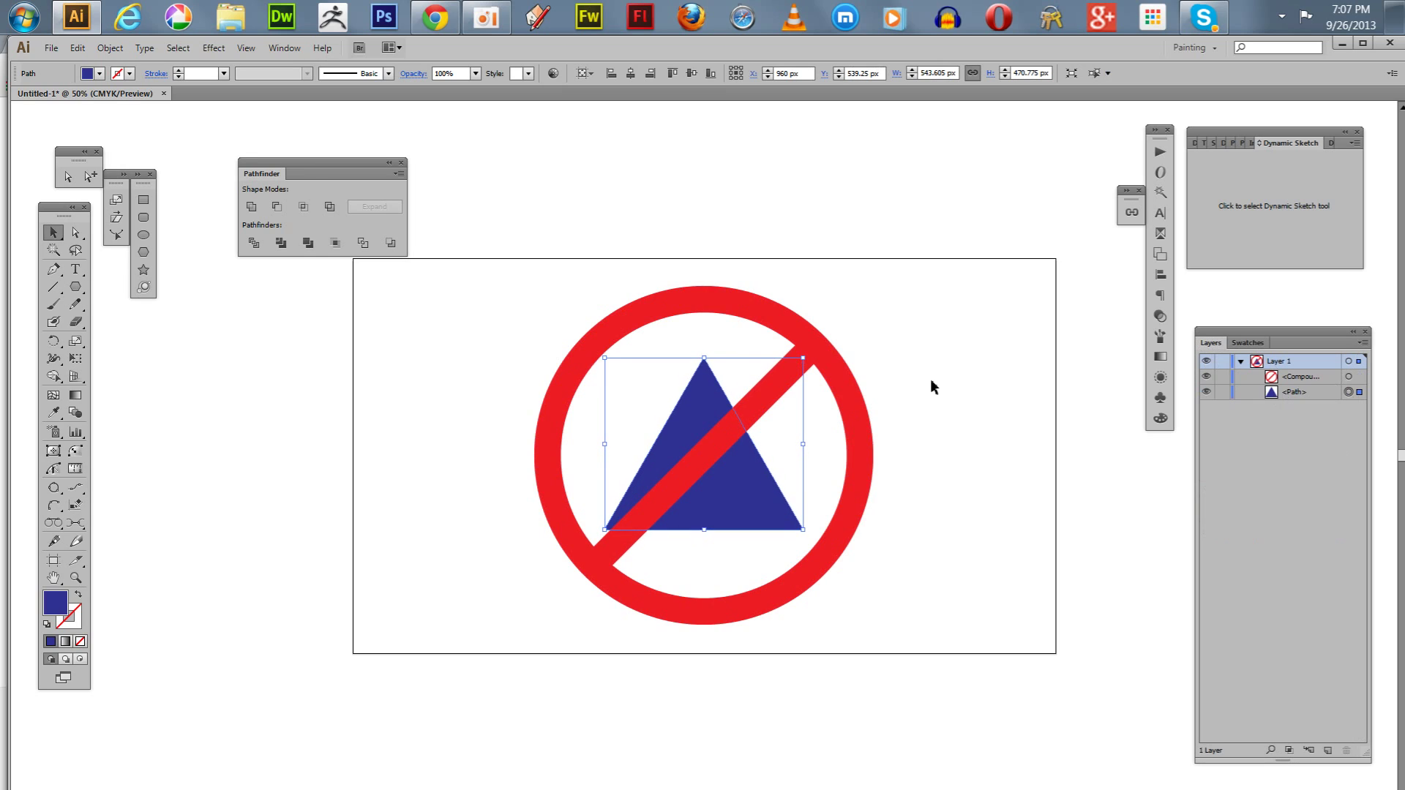
key(Up)
key(Up)
key(Up)
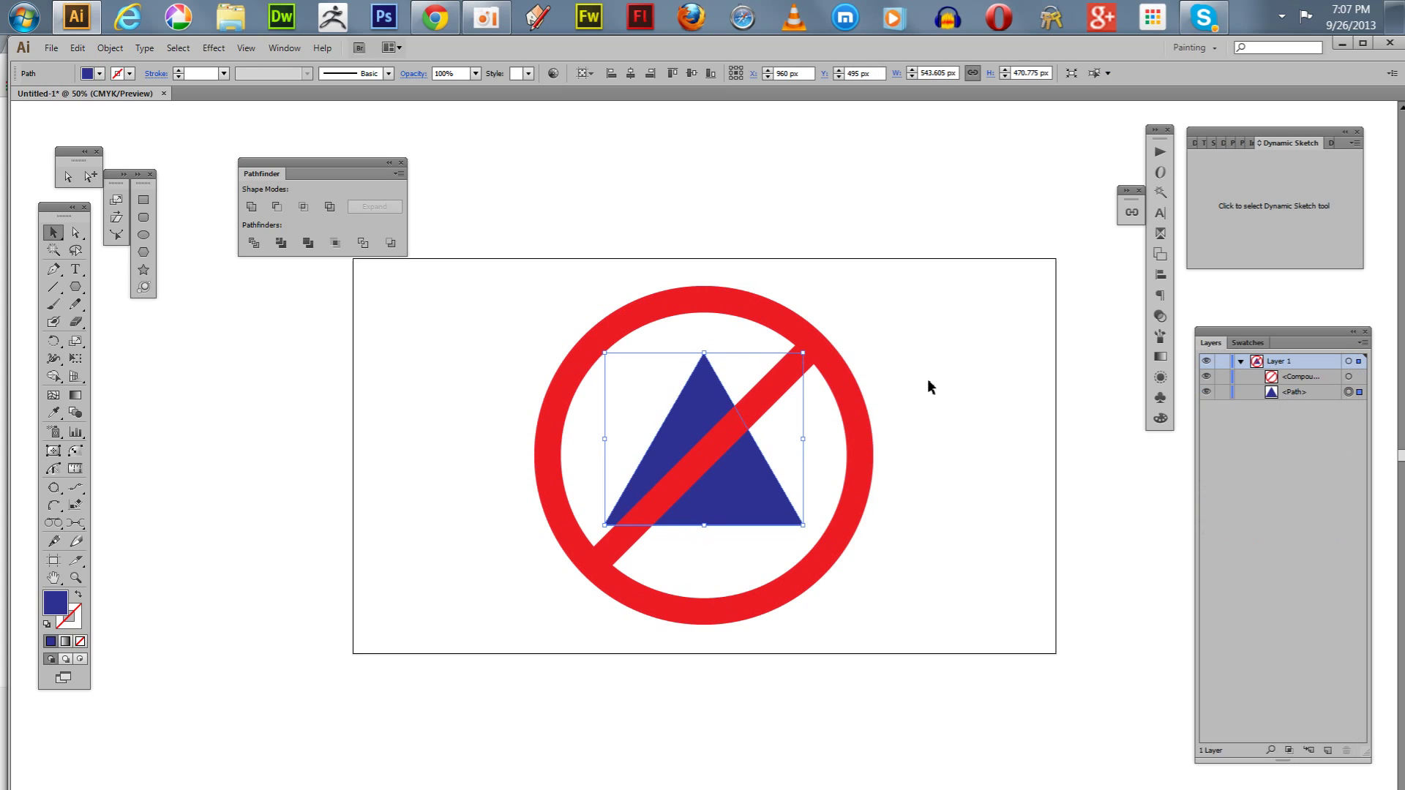
key(Right)
click(910, 362)
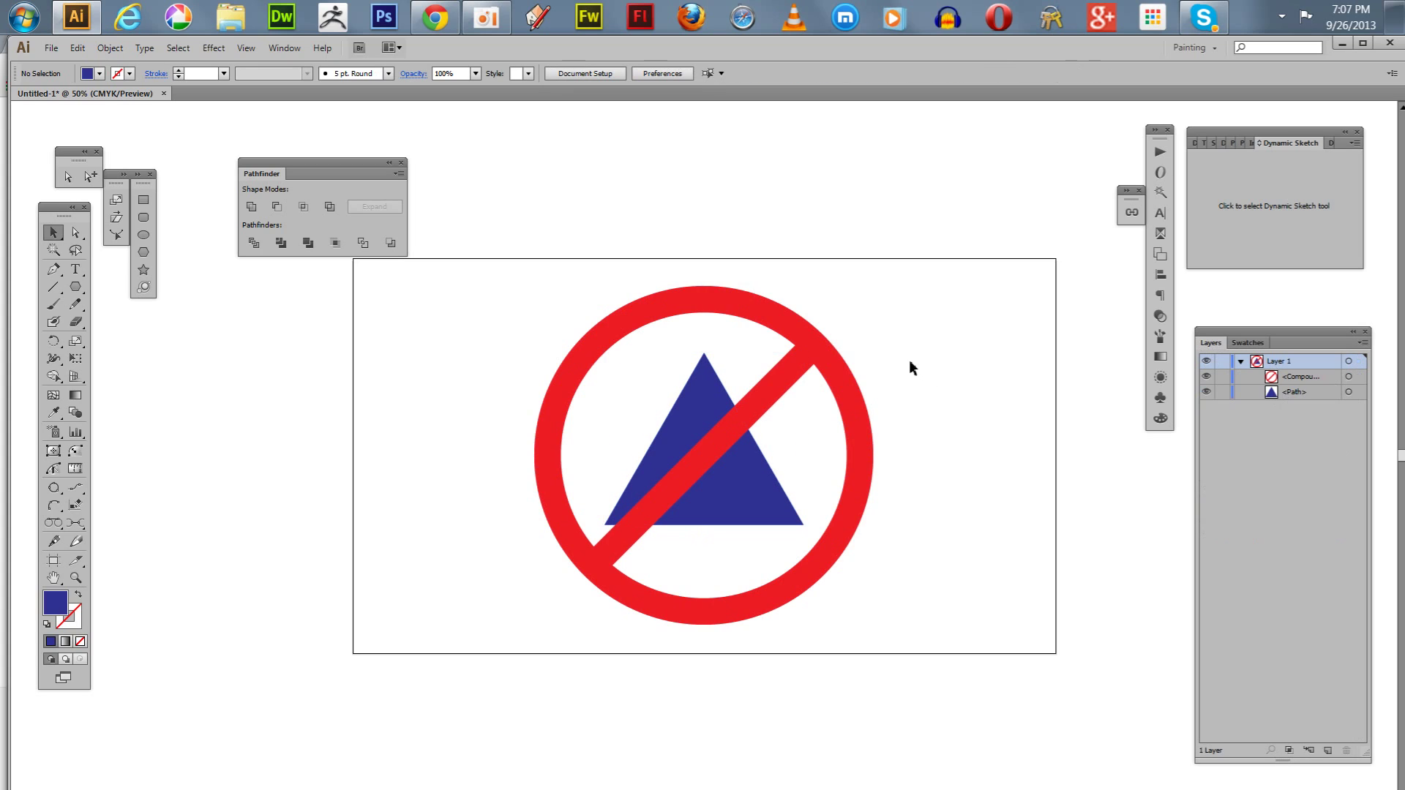